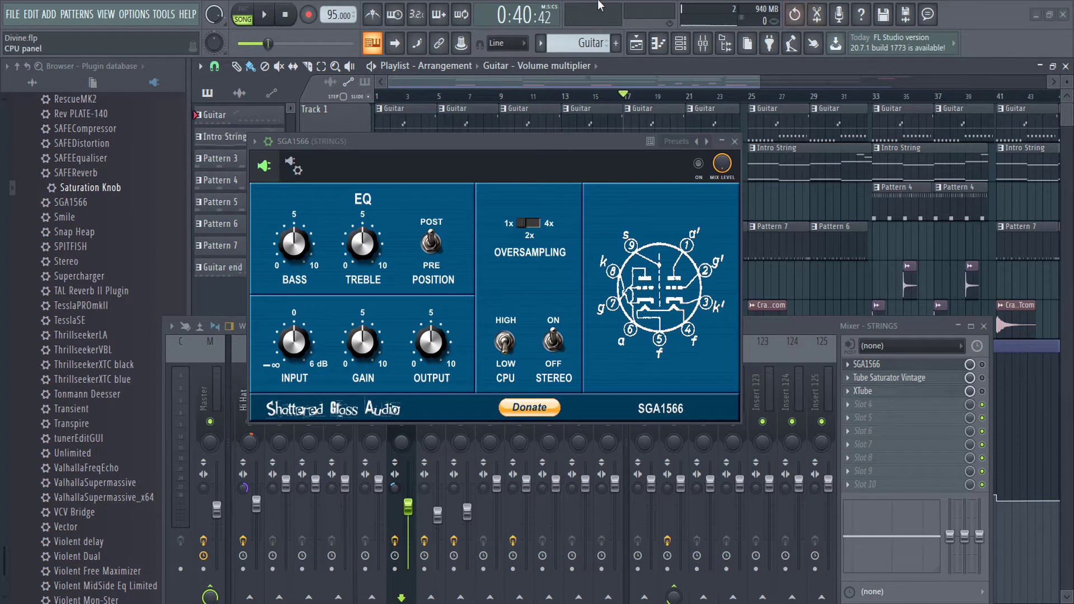
Play the song section from bar 17 with SGA1566 bypassed on STRINGS, stop, and reposition the effect window.
key("space")
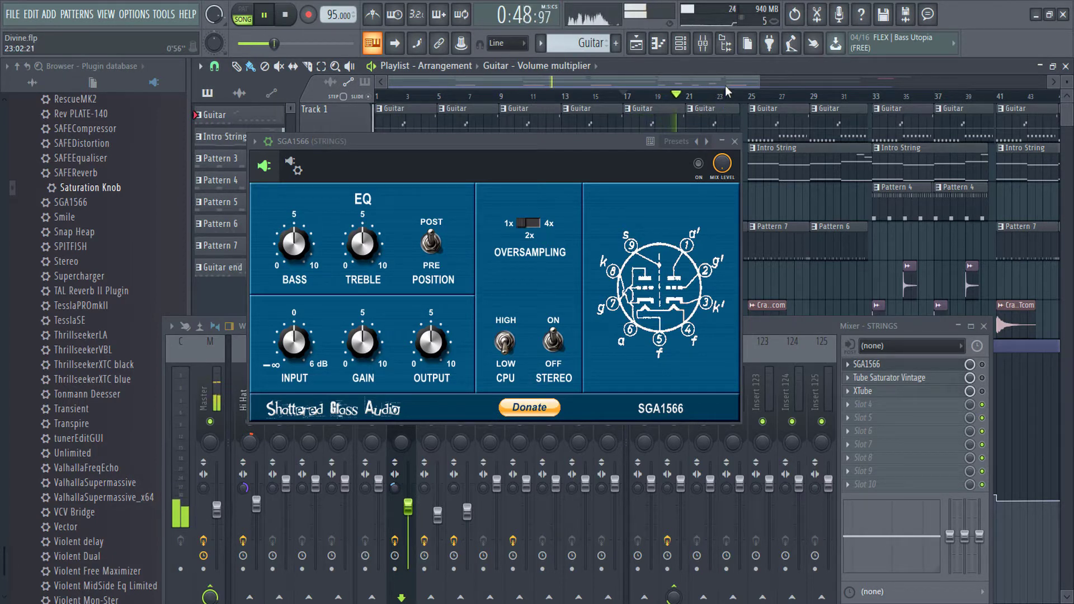
key("space")
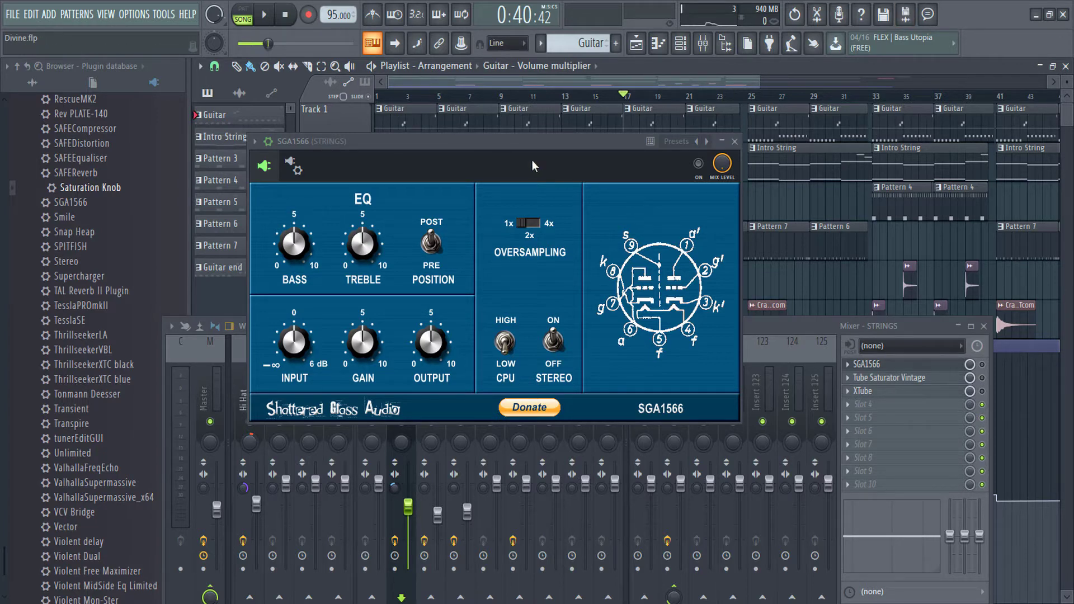
left_click_drag(532, 160, 555, 161)
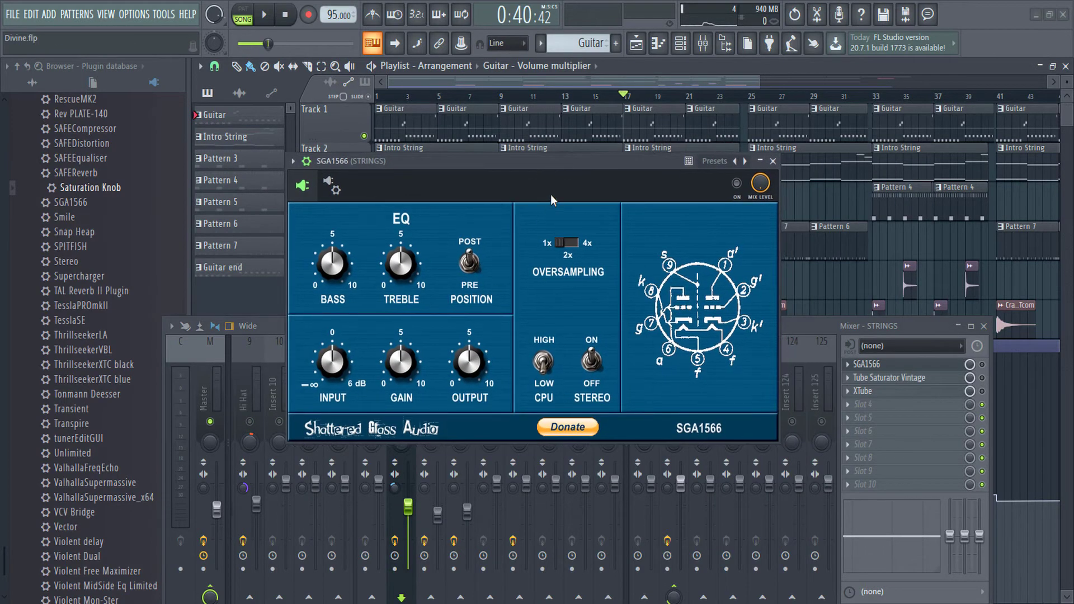
During playback, enable SGA1566 on STRINGS, raise its Input, Bass and Treble, and lower its Gain and Output.
key("space")
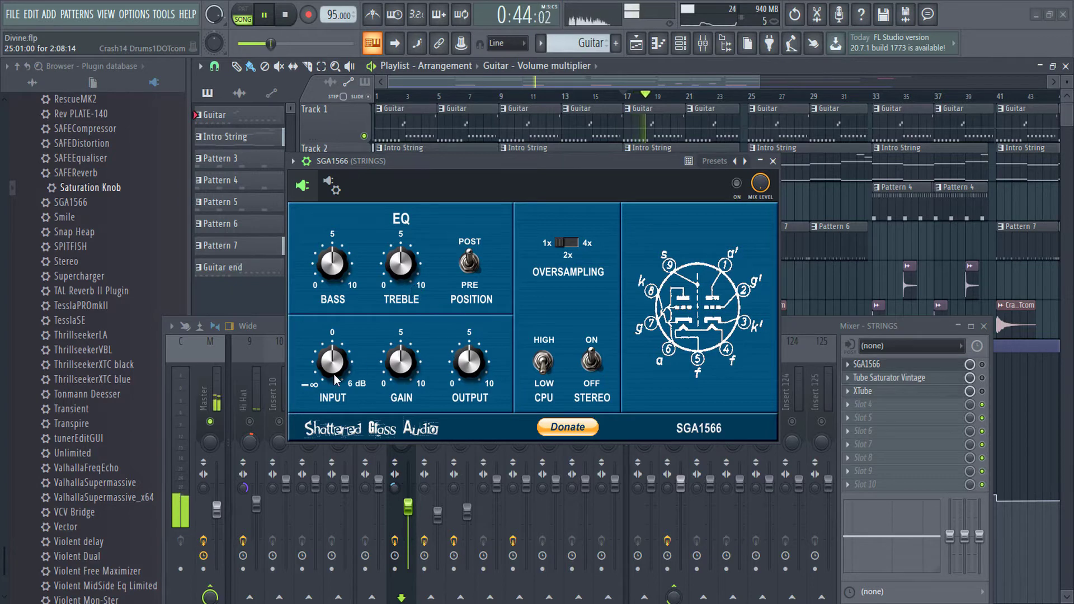
left_click_drag(332, 362, 332, 336)
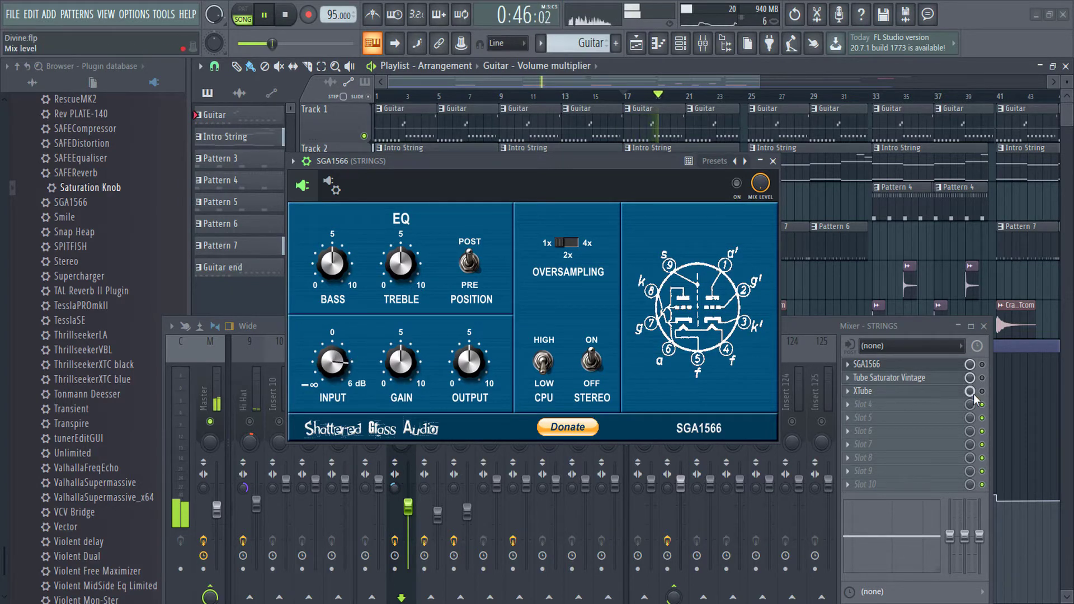
left_click(982, 364)
left_click(487, 183)
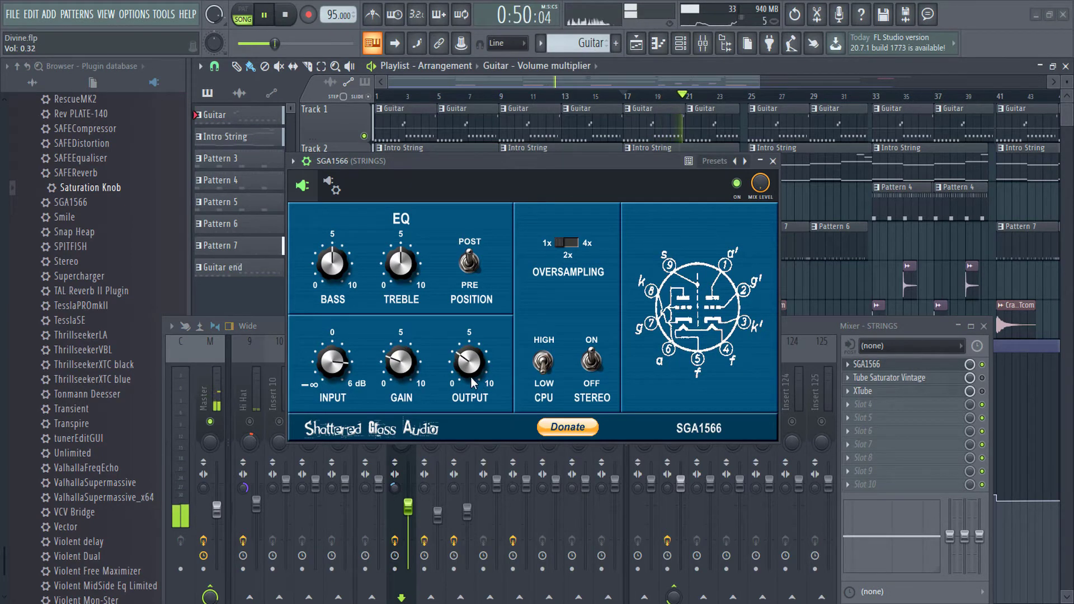
left_click_drag(412, 256, 415, 241)
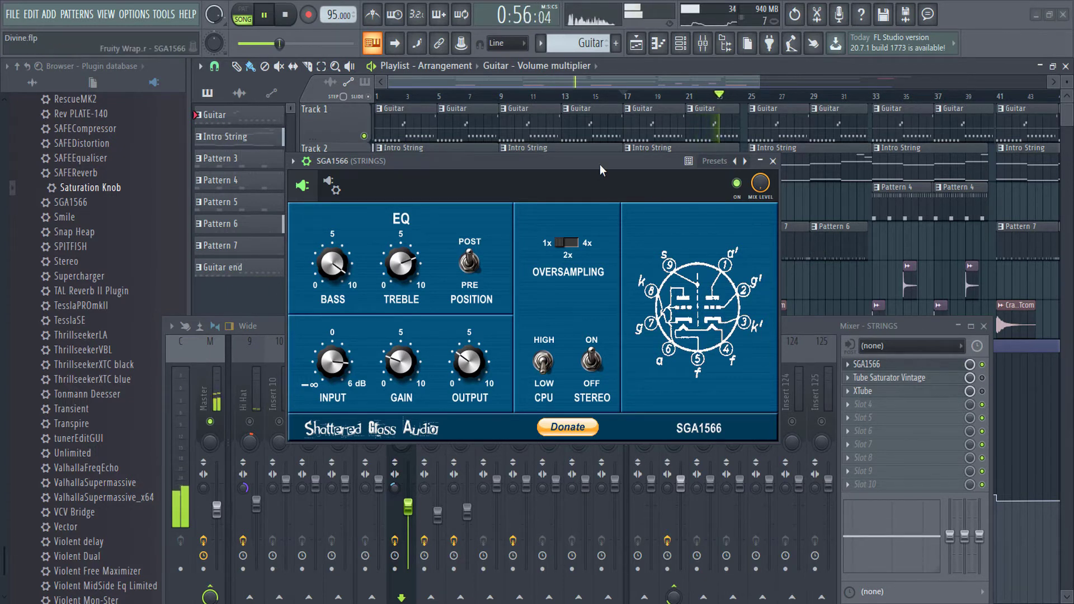
key("space")
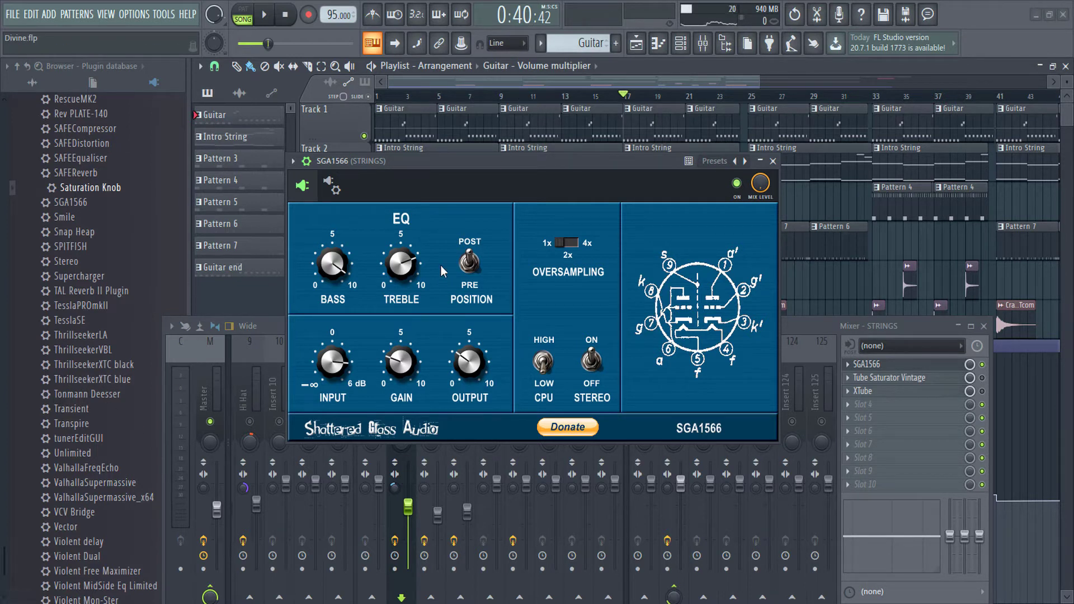
Reposition the SGA1566 window and play the song section again to audition the adjusted effect on STRINGS.
left_click(469, 262)
left_click_drag(575, 166, 646, 144)
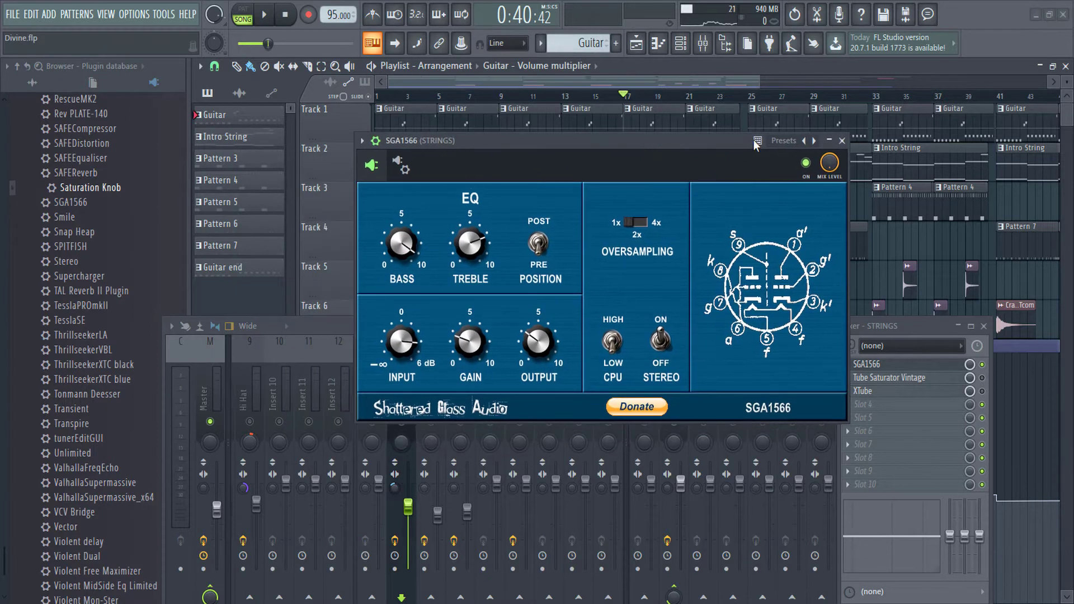
key("space")
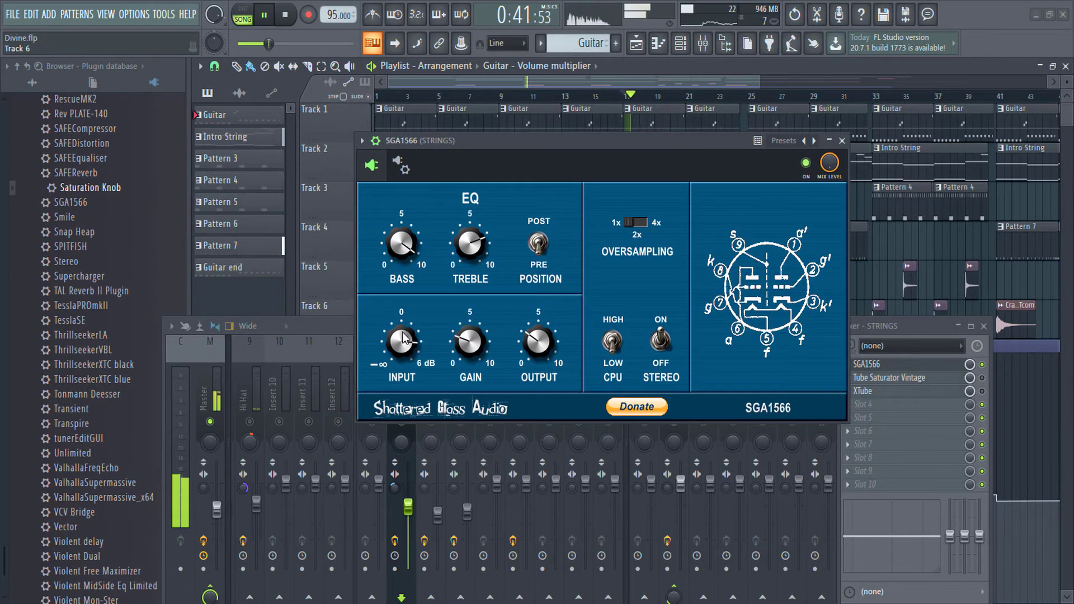
left_click(348, 331)
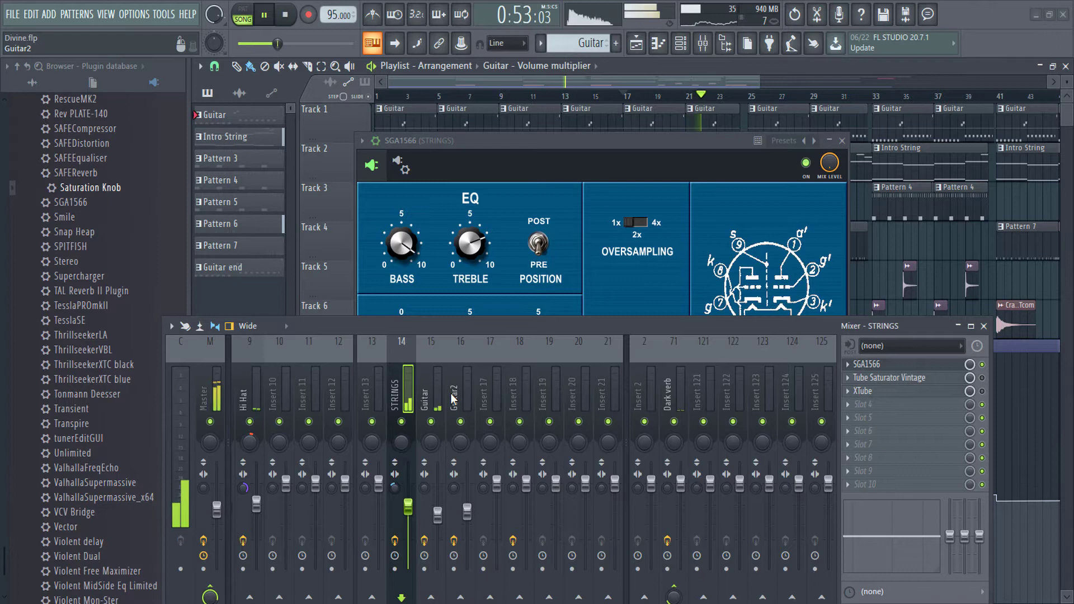
key("space")
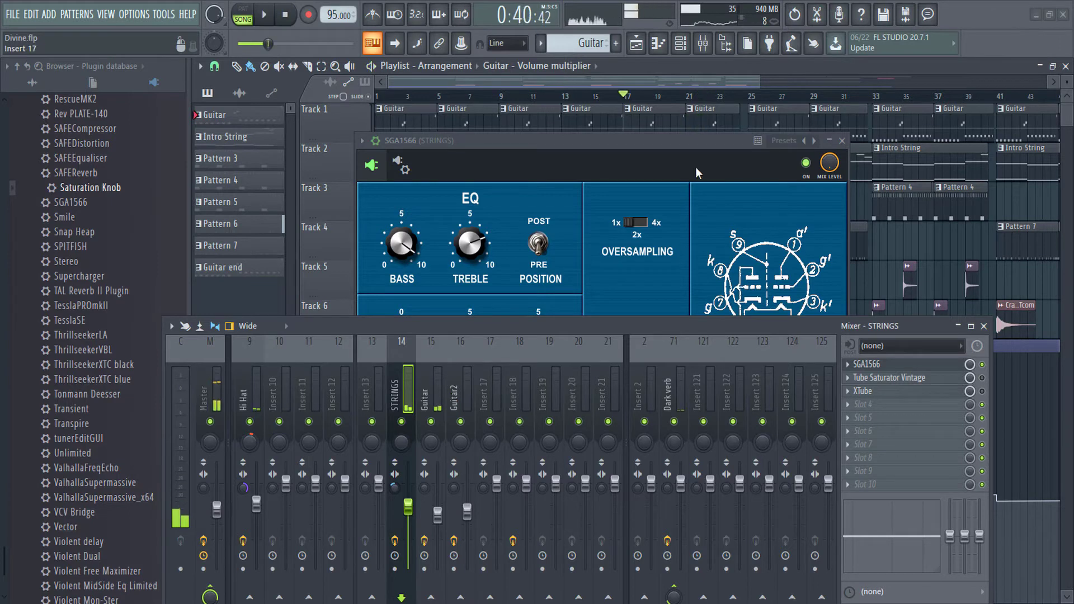
Close the SGA1566 window and bypass the effect on the STRINGS track.
left_click(685, 138)
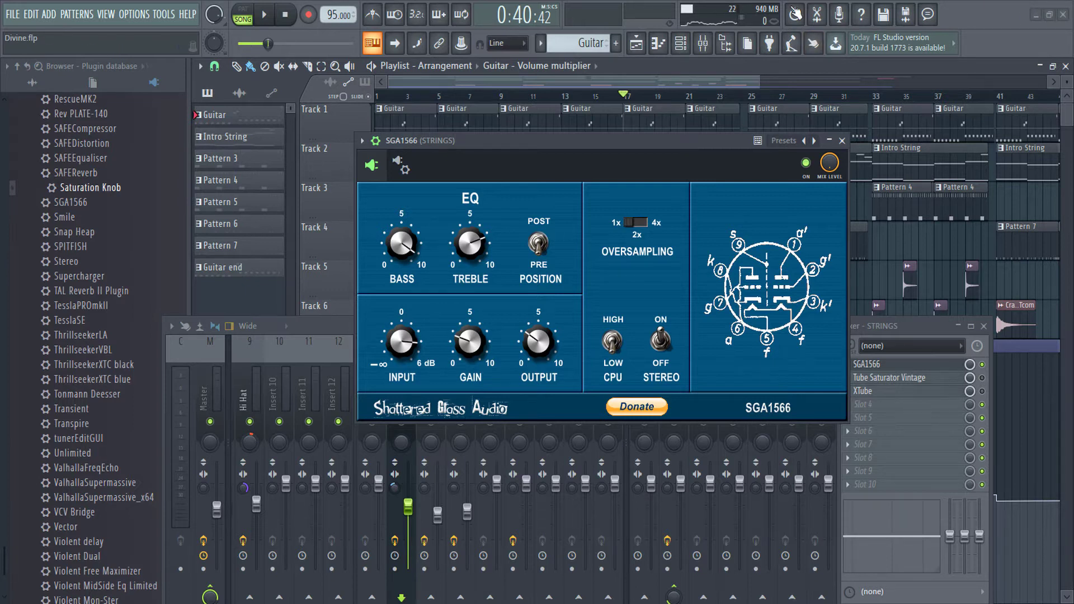
left_click(842, 140)
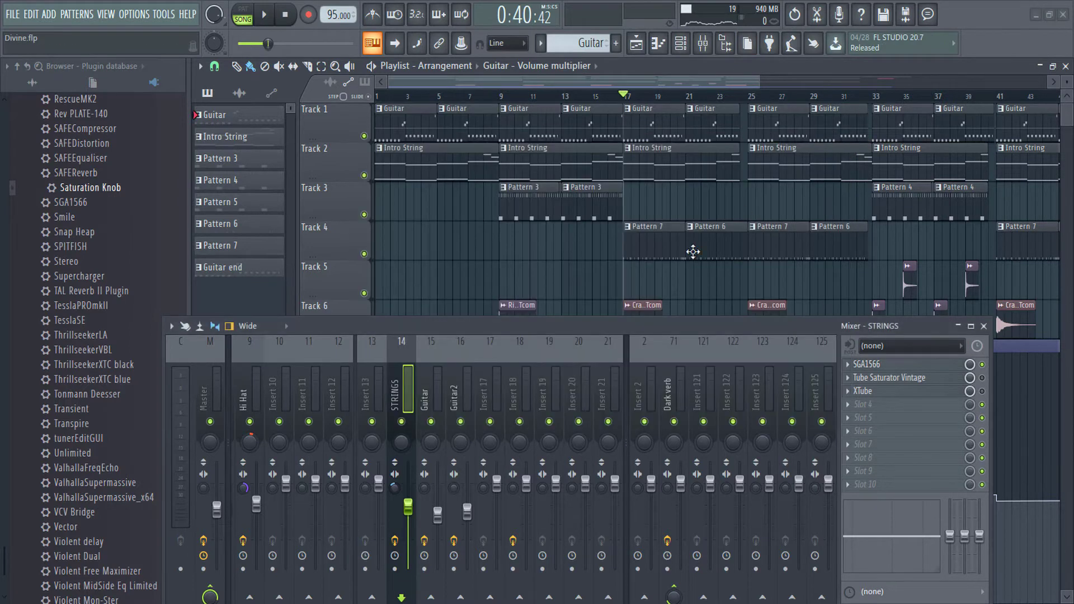
left_click(981, 364)
Open Tape Cassette 2 on the Guitar track and solo the track, comparing playback with the effect off and on.
left_click(424, 397)
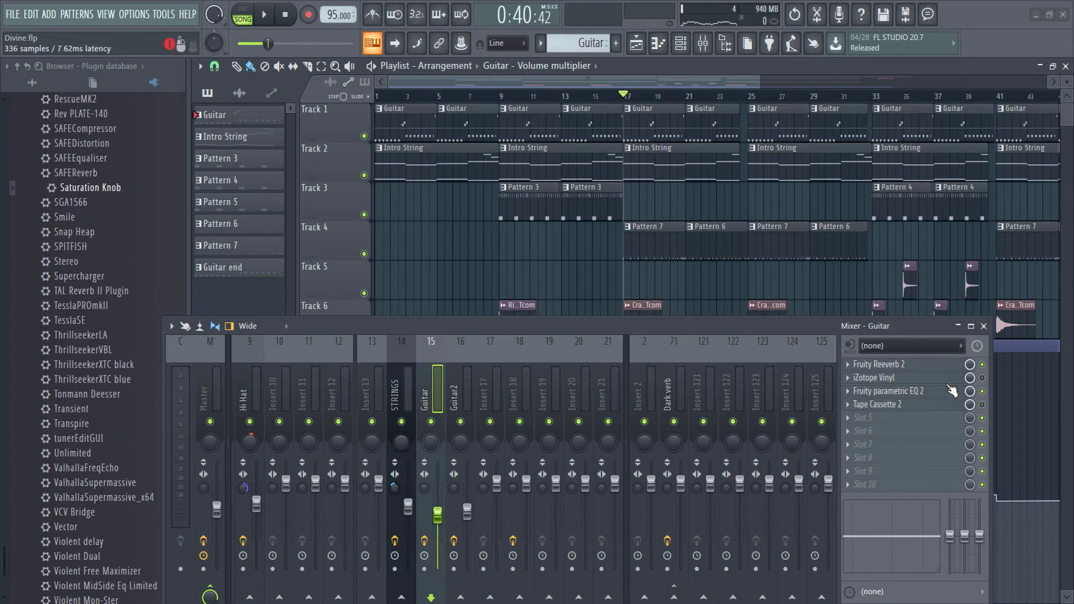
left_click(951, 405)
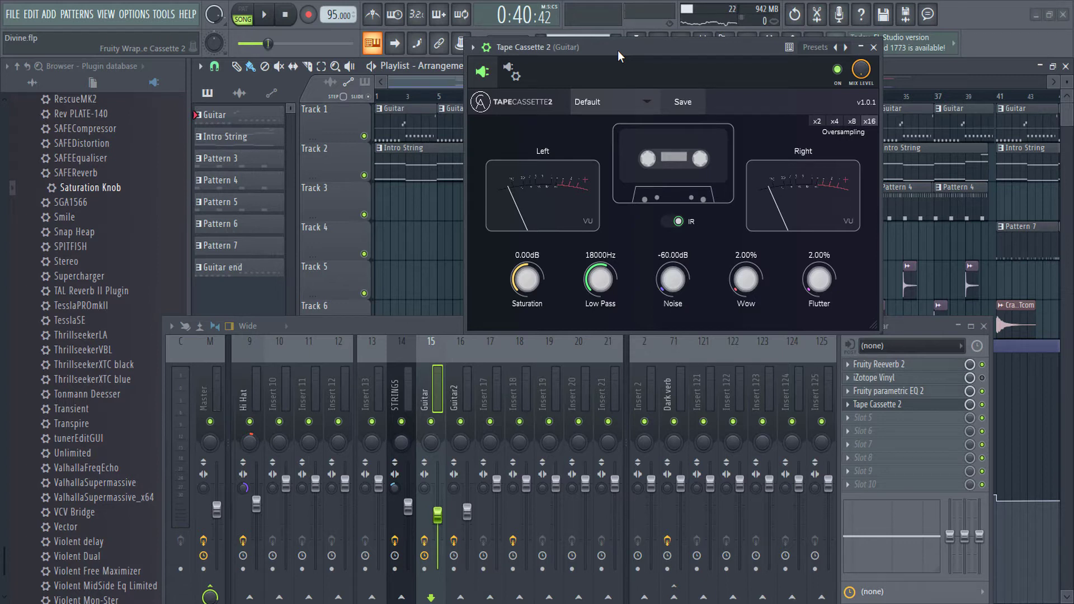
left_click(984, 407)
key("space")
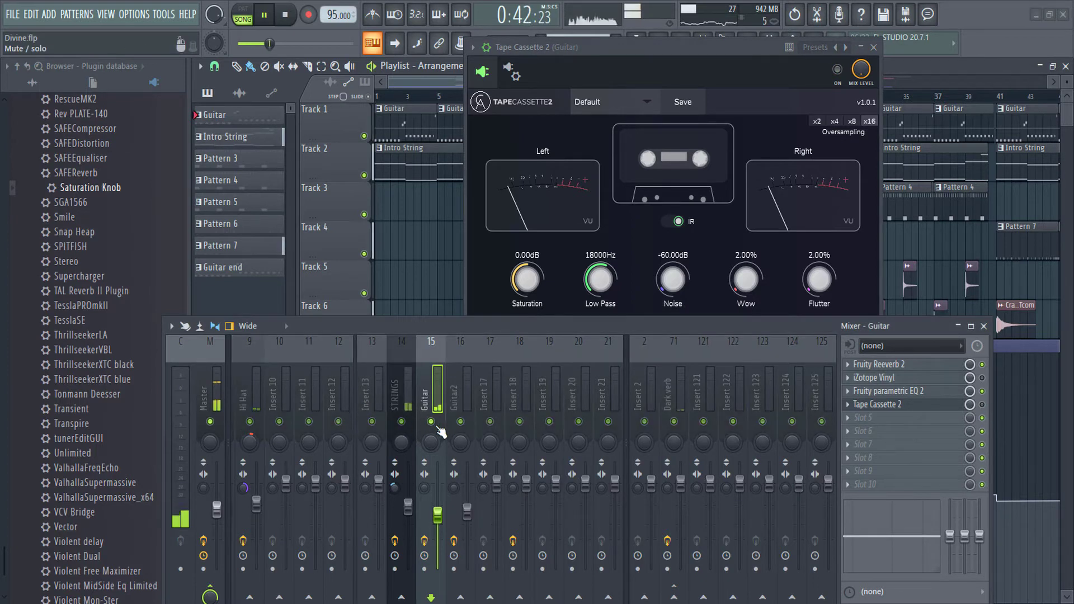
left_click(982, 404)
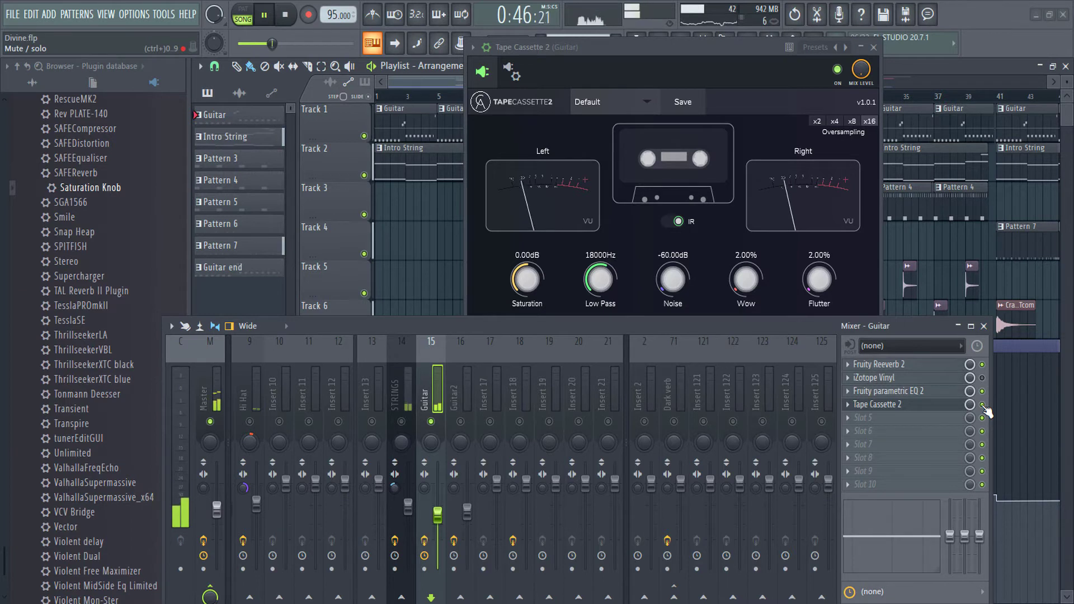
left_click(668, 42)
key("space")
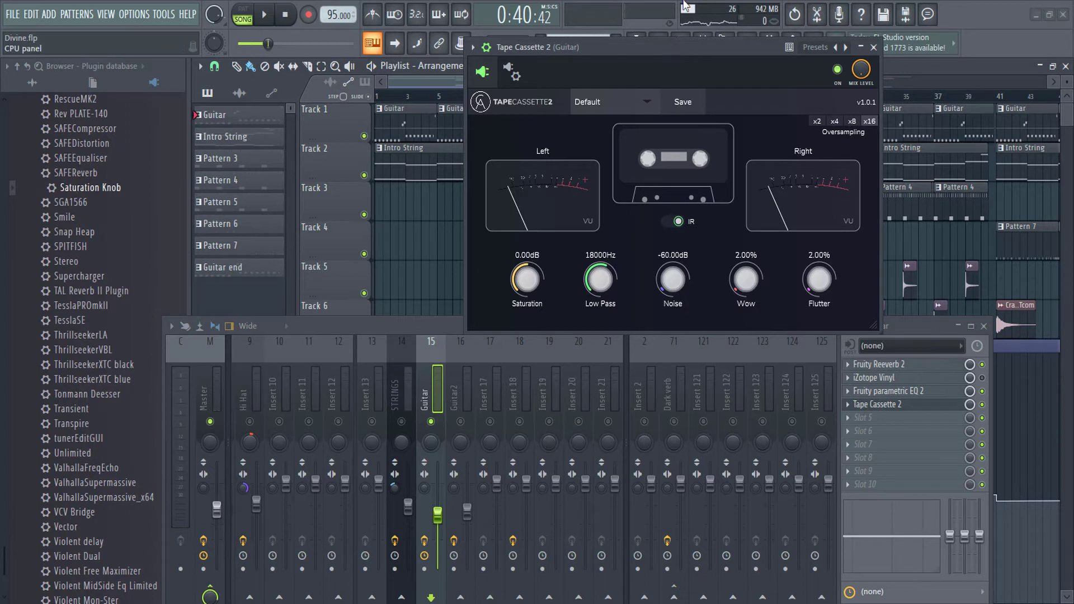
In Tape Cassette 2, set Saturation to 2.28 dB, Low Pass to 17730 Hz, Noise to -52.83 dB, Wow to 18.00% and Flutter to 10.00%.
left_click_drag(664, 45, 657, 72)
left_click(673, 250)
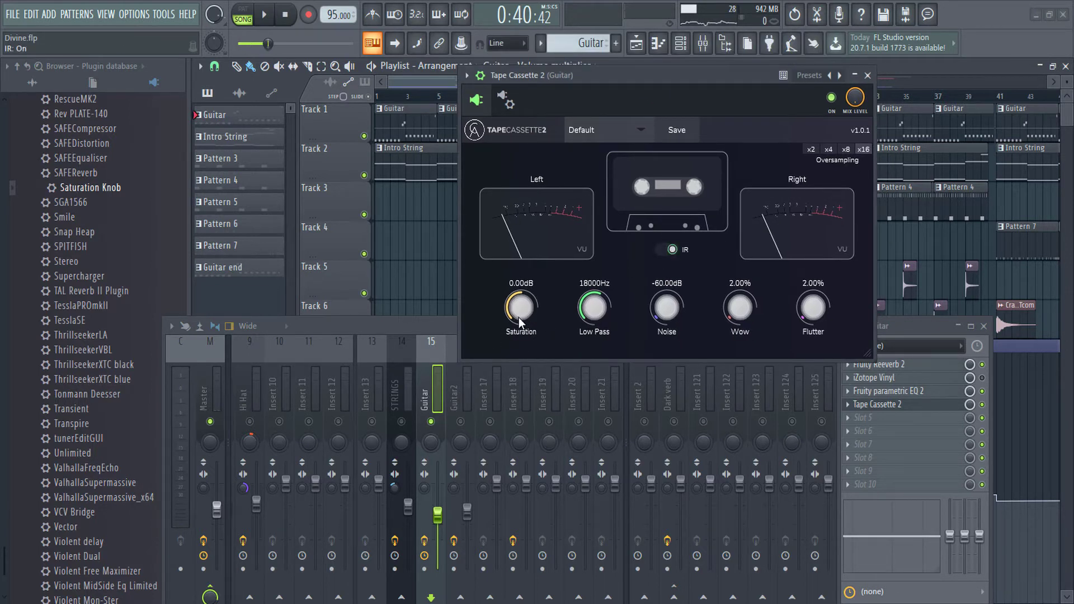
left_click_drag(518, 317, 524, 310)
left_click_drag(601, 293, 589, 321)
left_click_drag(657, 311, 658, 297)
left_click_drag(740, 307, 741, 290)
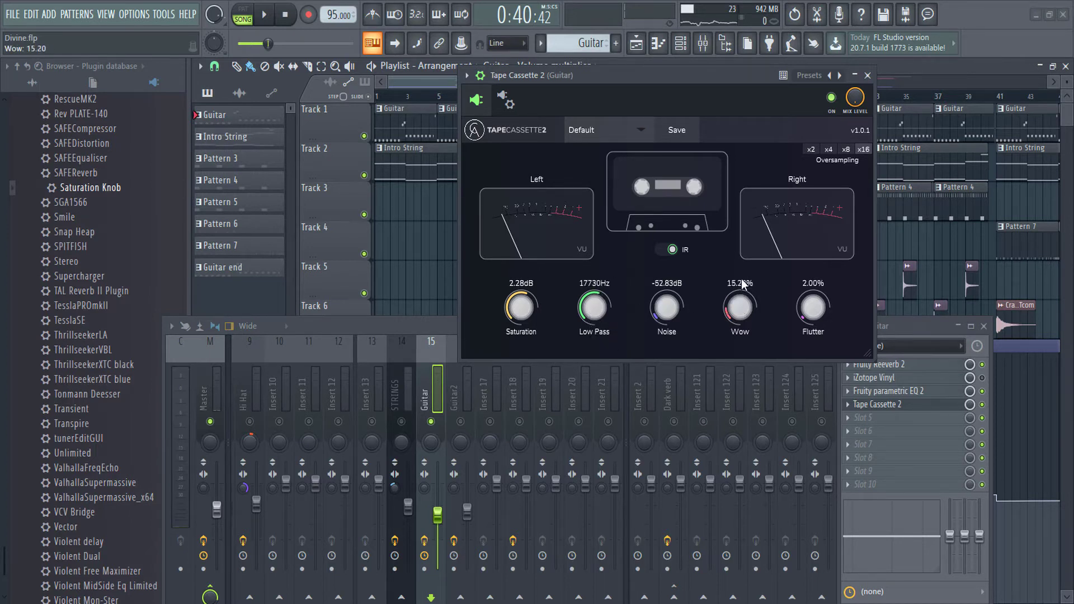
left_click_drag(812, 308, 812, 296)
During playback, reduce Wow to 14.40% and Flutter to 5.20%, and compare the sound with IR off and on.
key("space")
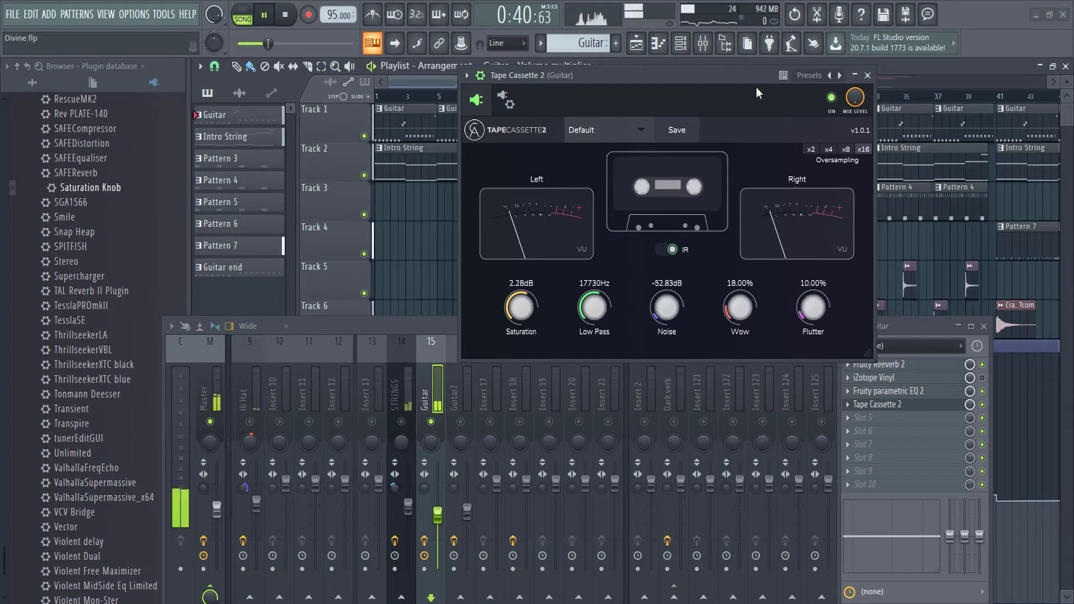
left_click_drag(742, 307, 748, 324)
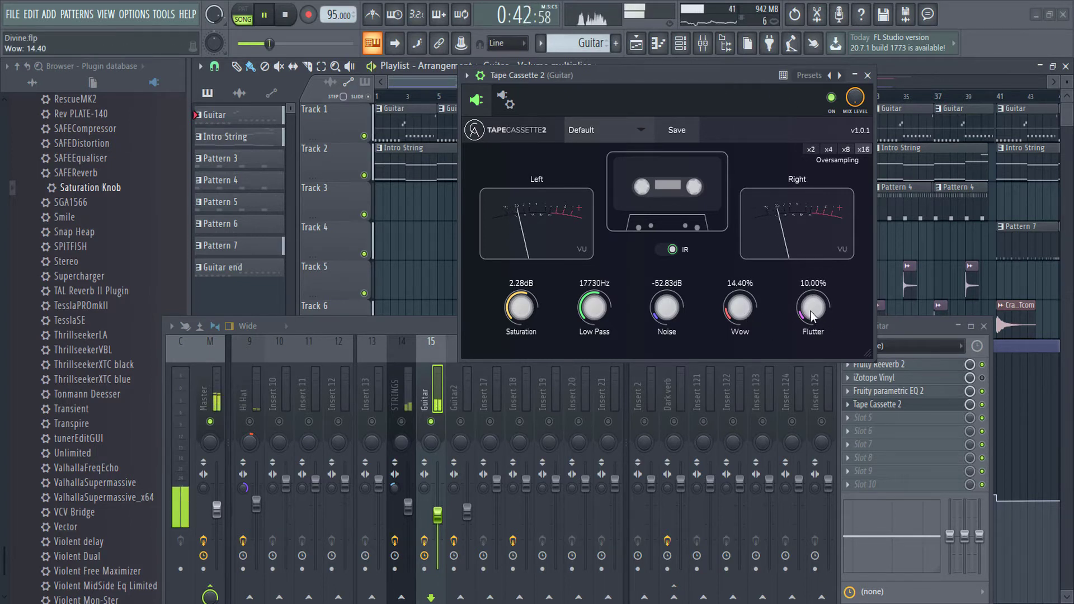
left_click_drag(812, 307, 814, 325)
left_click(672, 251)
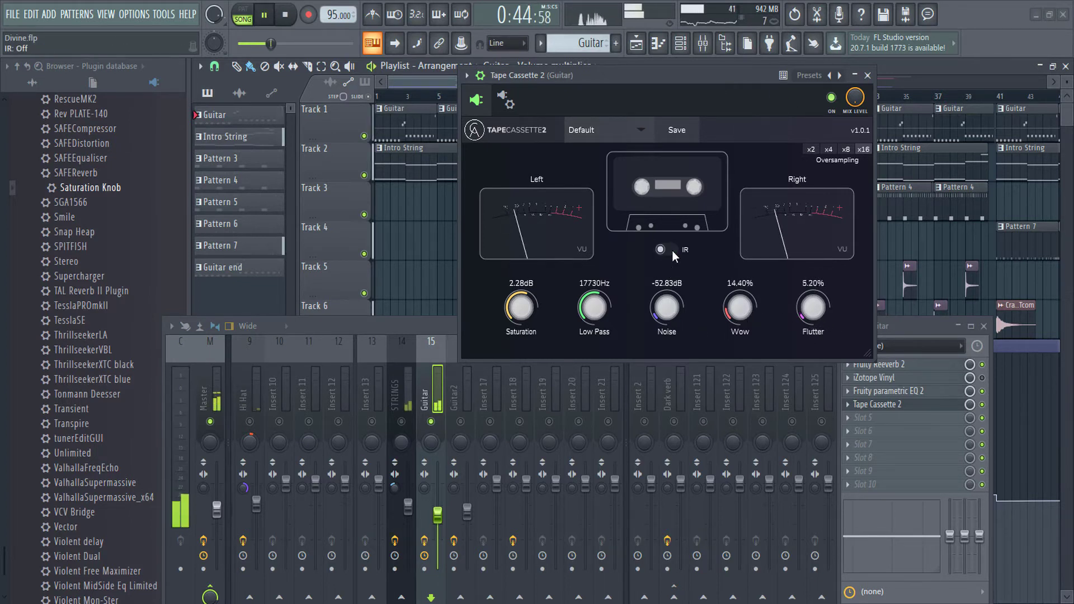
left_click(673, 250)
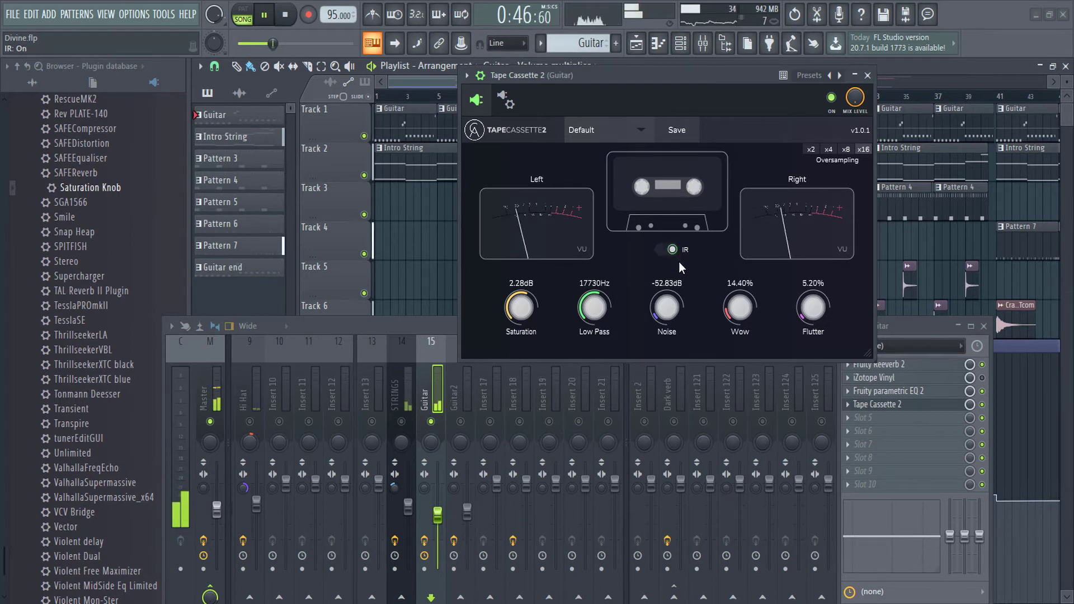
Lower the Low Pass to 14446 Hz and Wow to 7.20%, comparing the guitar with Tape Cassette 2 bypassed and enabled.
left_click_drag(594, 308, 612, 415)
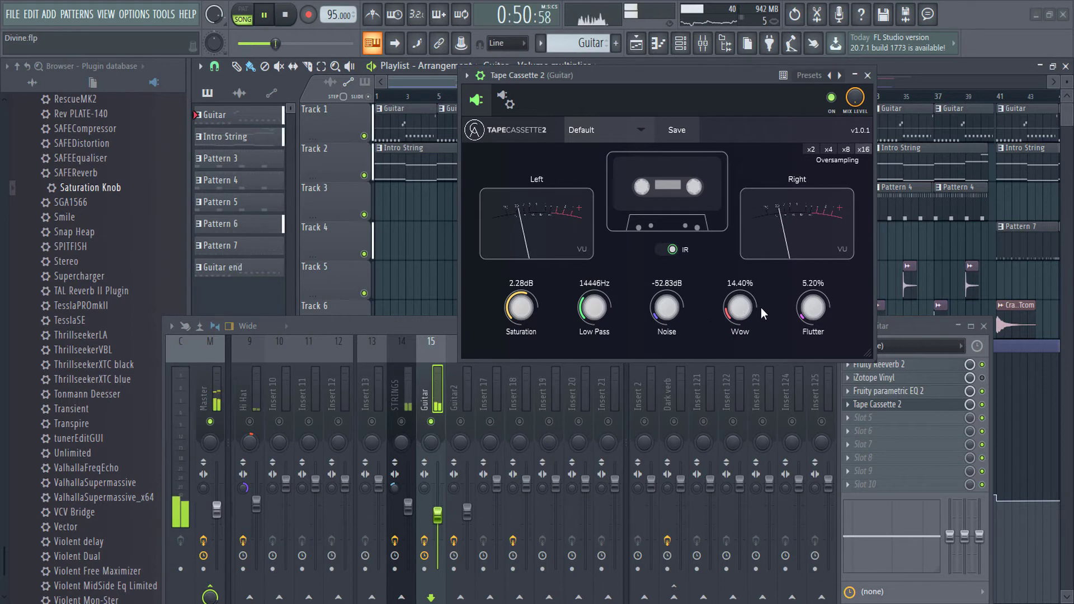
left_click_drag(739, 308, 729, 331)
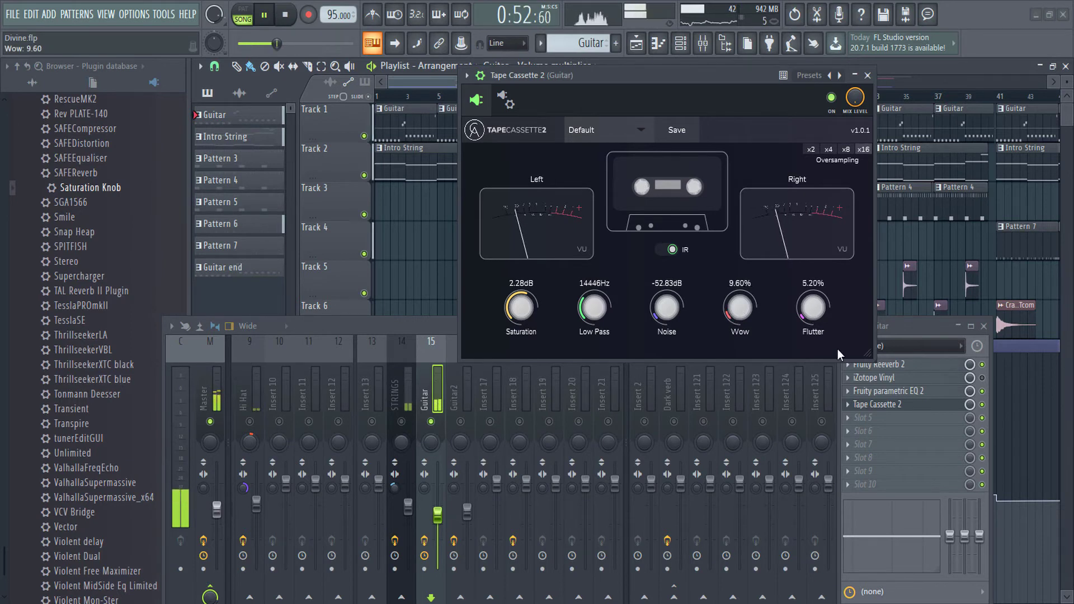
left_click(973, 411)
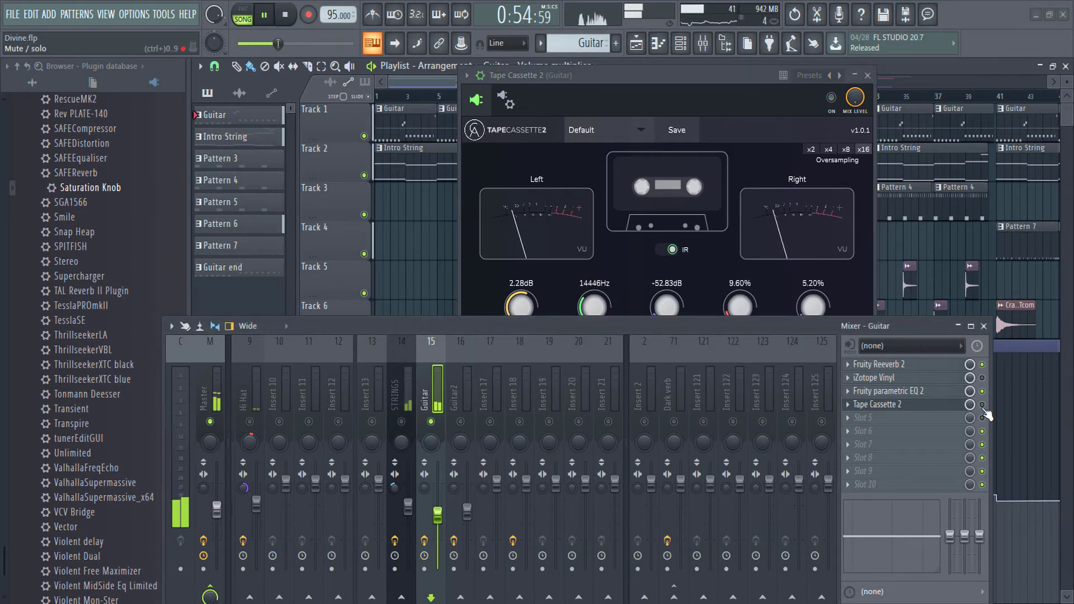
left_click(730, 89)
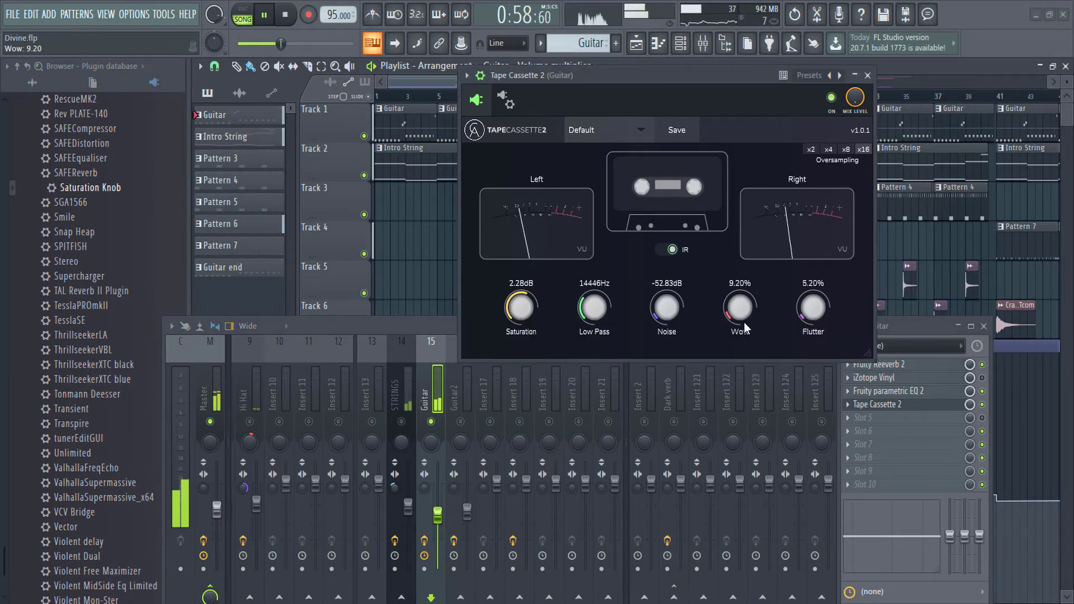
left_click_drag(744, 322, 744, 329)
Unsolo the Guitar track, audition the full mix, then stop playback and close Tape Cassette 2.
left_click(438, 423)
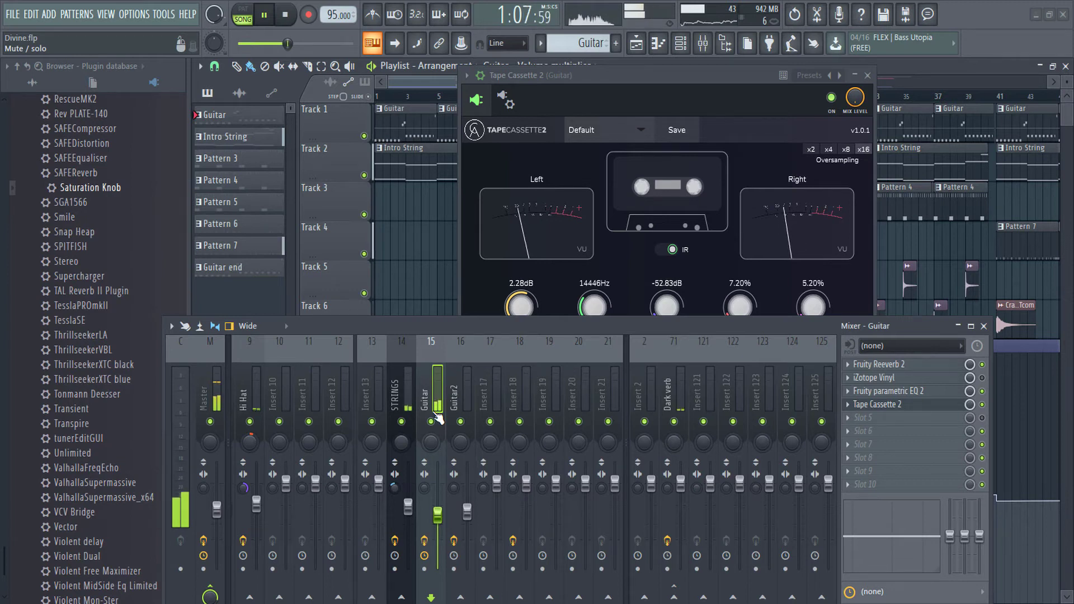
key("space")
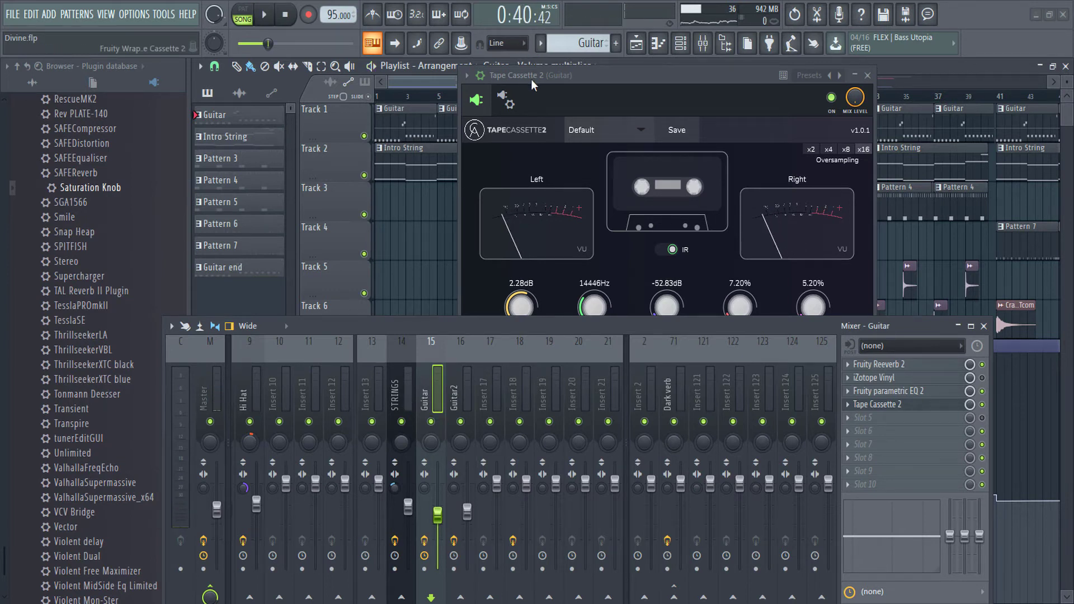
left_click_drag(512, 78, 406, 99)
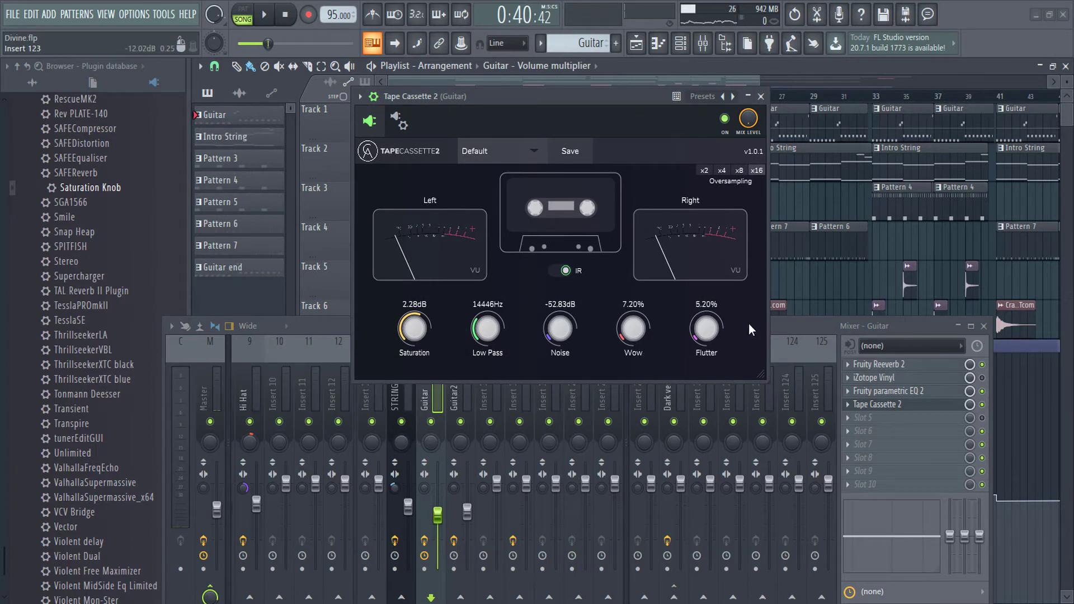
left_click(875, 404)
Open Tube Saturator Vintage on the STRINGS track, show its main interface instead of the wrapper settings, and reposition the window.
left_click(399, 390)
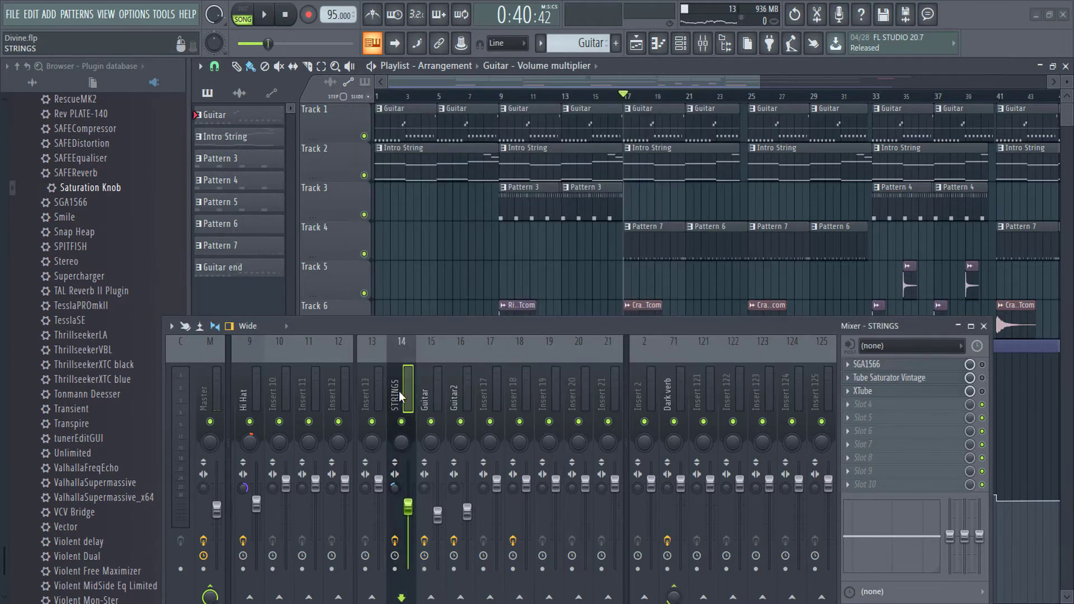
left_click(899, 384)
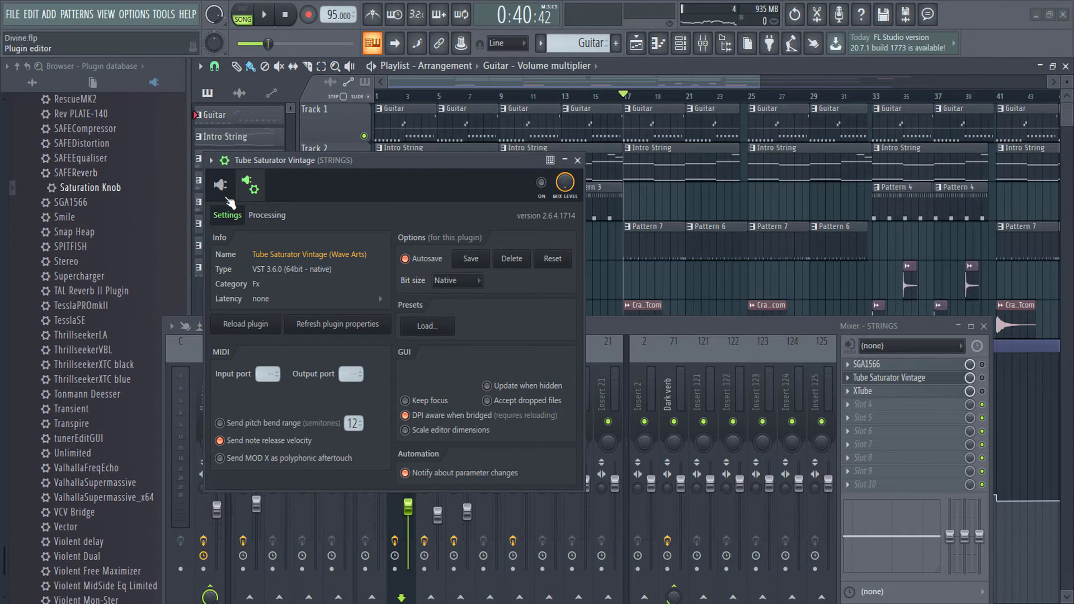
left_click(220, 181)
left_click_drag(297, 165, 346, 154)
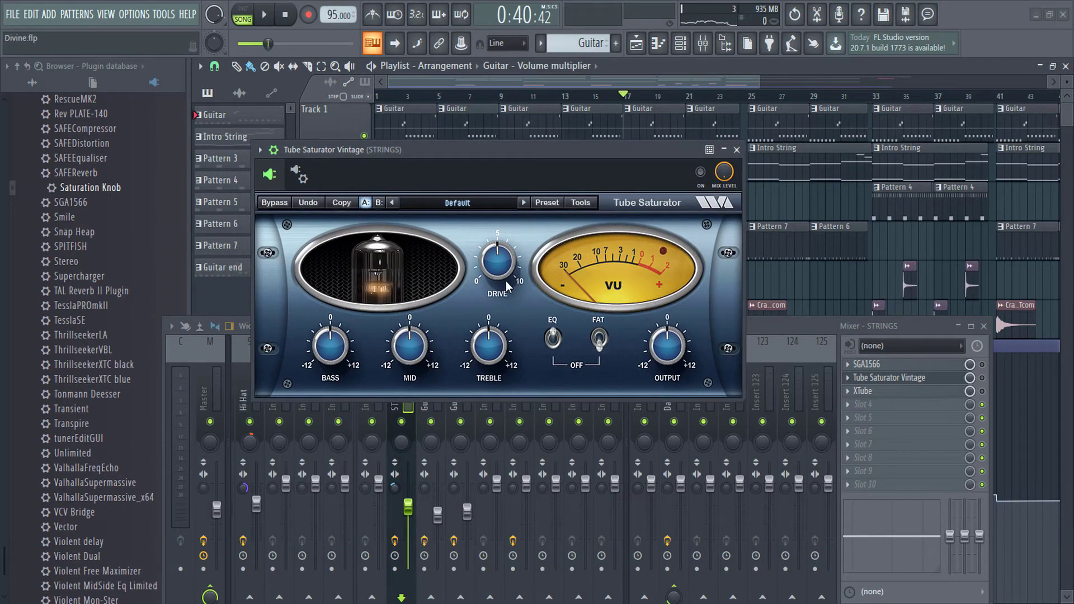
Raise the Drive of Tube Saturator Vintage, solo the STRINGS track for playback, and lower the Output to -6.0 dB.
left_click_drag(492, 265, 495, 304)
left_click_drag(491, 301, 468, 301)
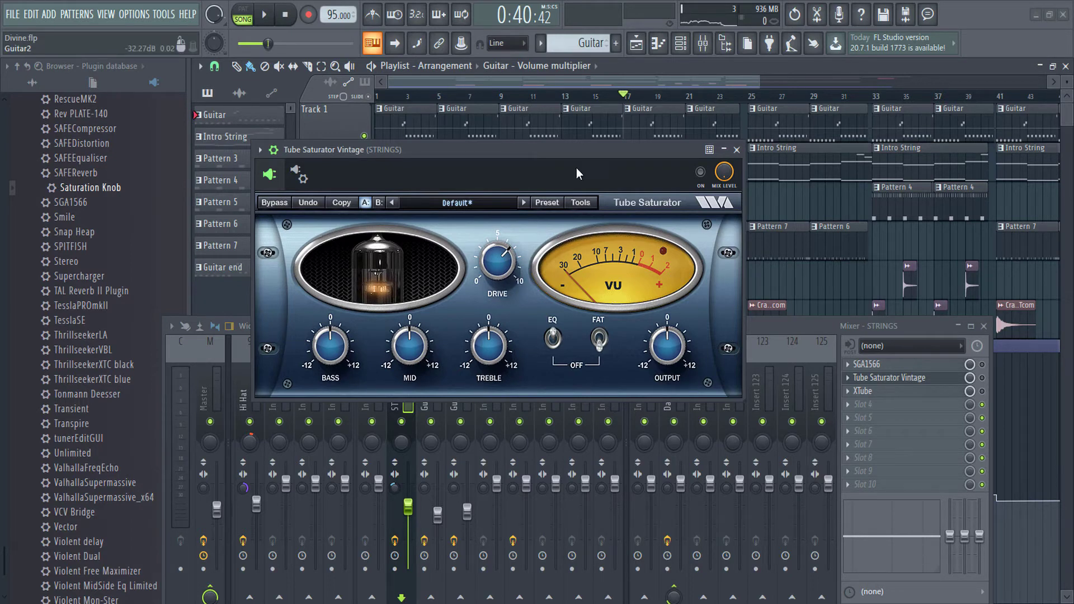
right_click(401, 421)
key("space")
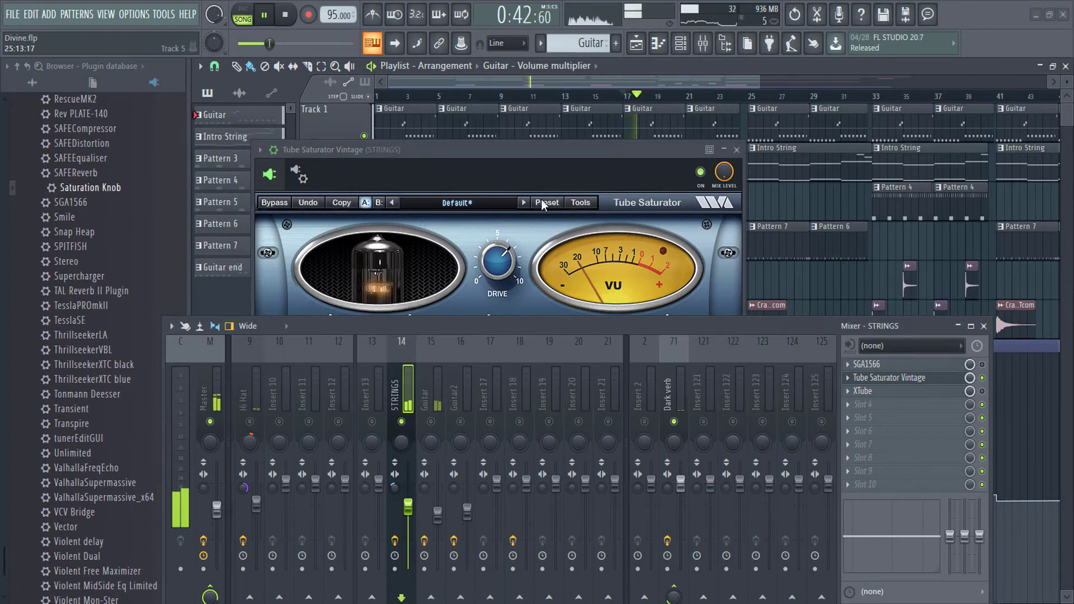
left_click(519, 162)
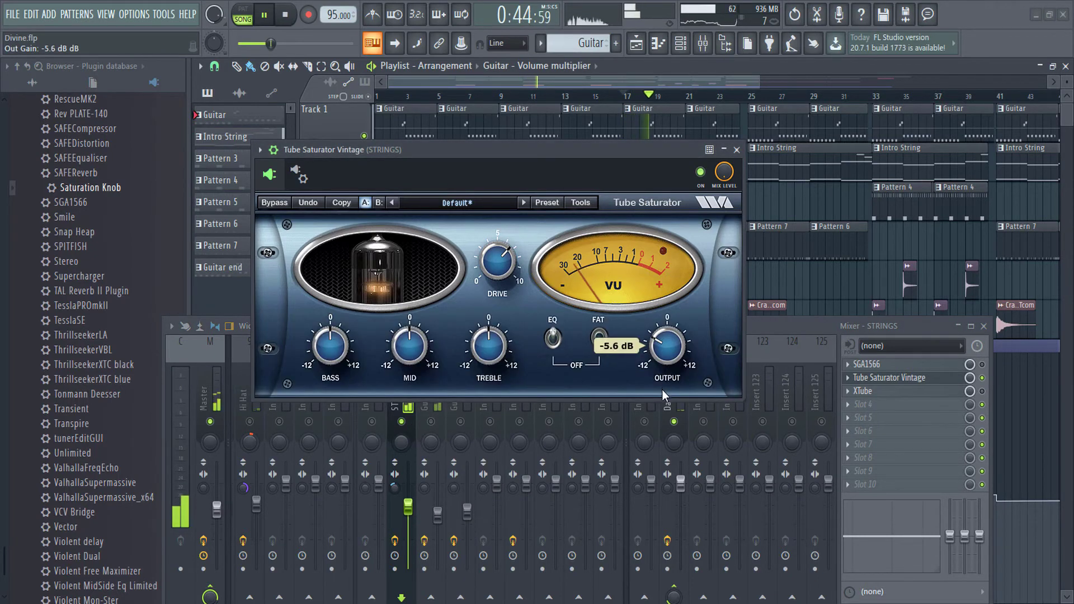
mouse_move(494, 261)
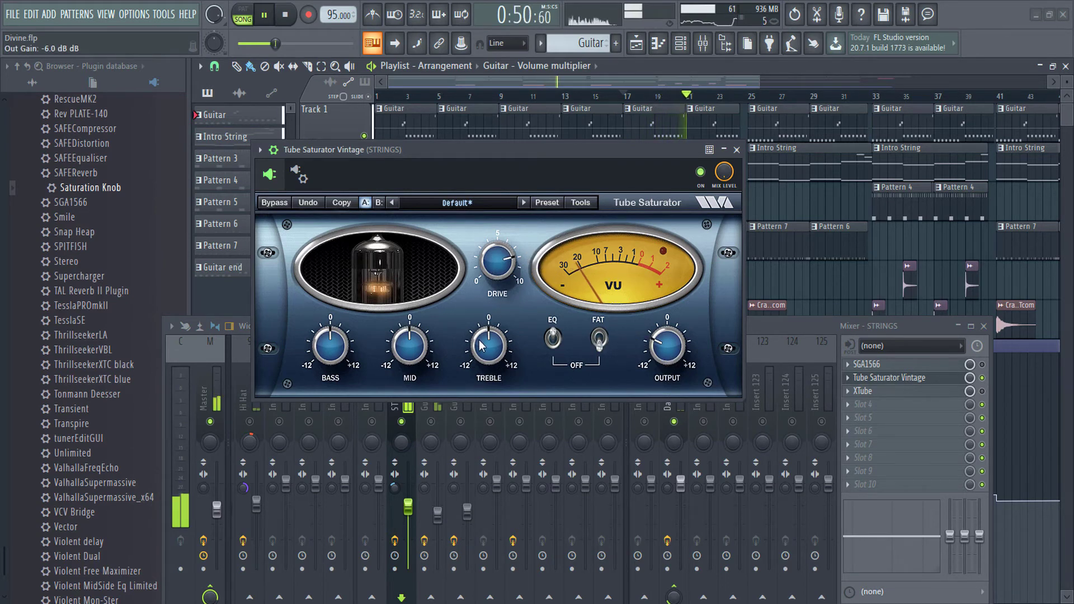
Boost the Treble, reduce the Output to compensate, and raise the Bass to 7.3 dB.
left_click_drag(489, 345, 510, 295)
left_click_drag(667, 345, 667, 360)
left_click_drag(328, 337, 332, 296)
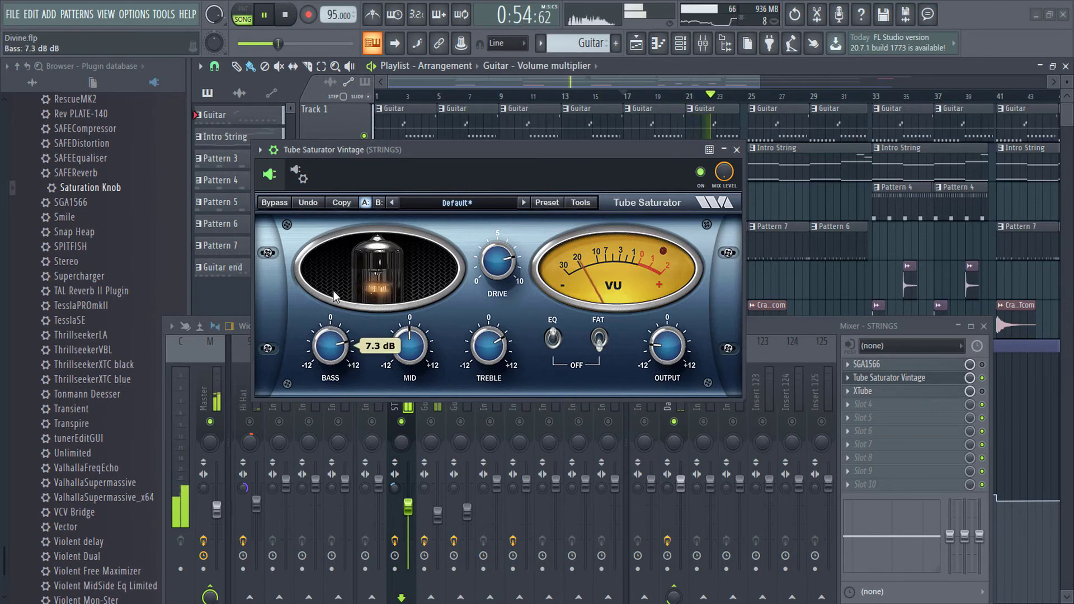
Compare the soloed strings with Tube Saturator Vintage off and on, set the Output to -8.5 dB, and stop playback.
left_click(981, 377)
left_click(982, 377)
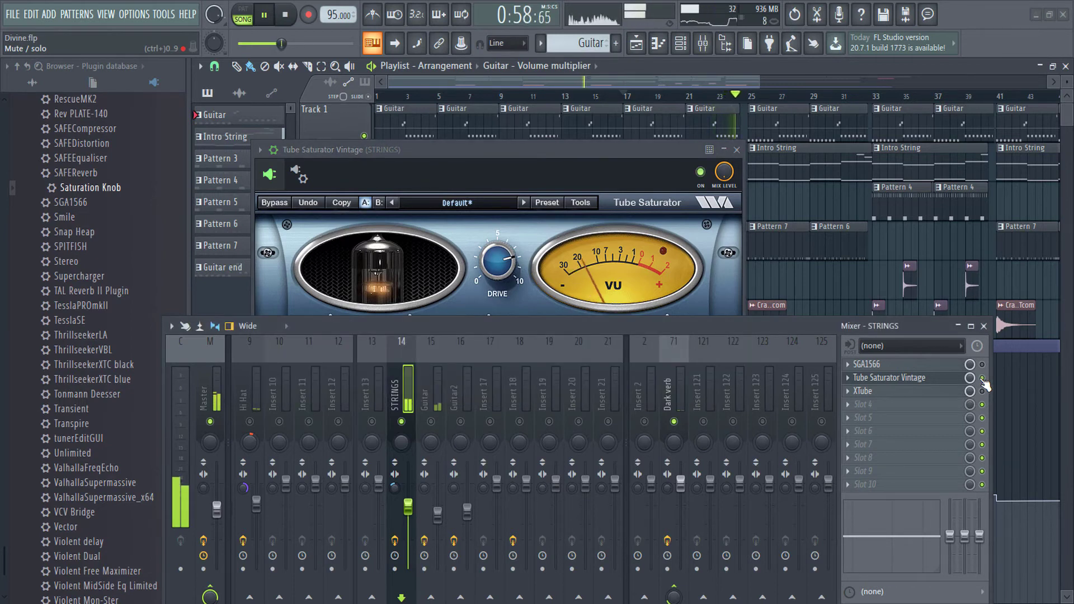
left_click(512, 240)
left_click(662, 344)
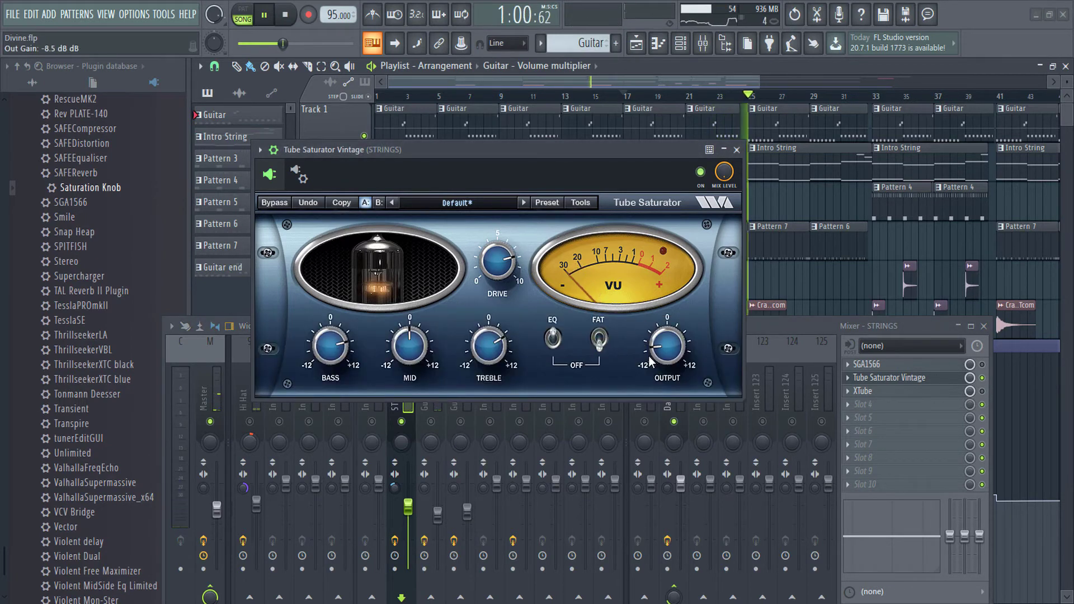
left_click(598, 342)
key("space")
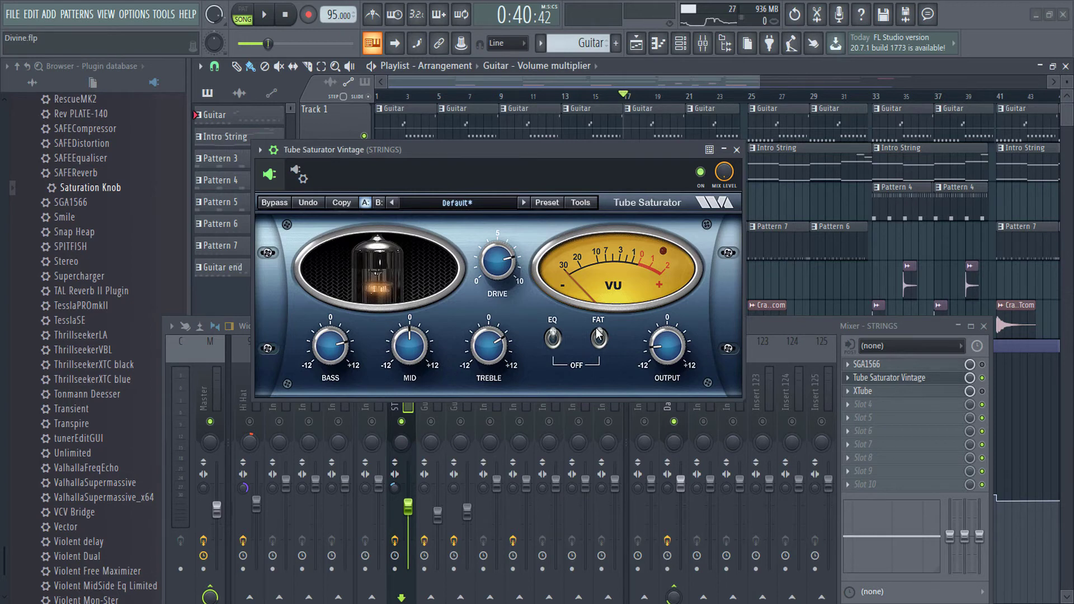
Unsolo the STRINGS track, play the full mix, and lower the Tube Saturator Output to -10.4 dB.
left_click(827, 331)
right_click(402, 422)
key("space")
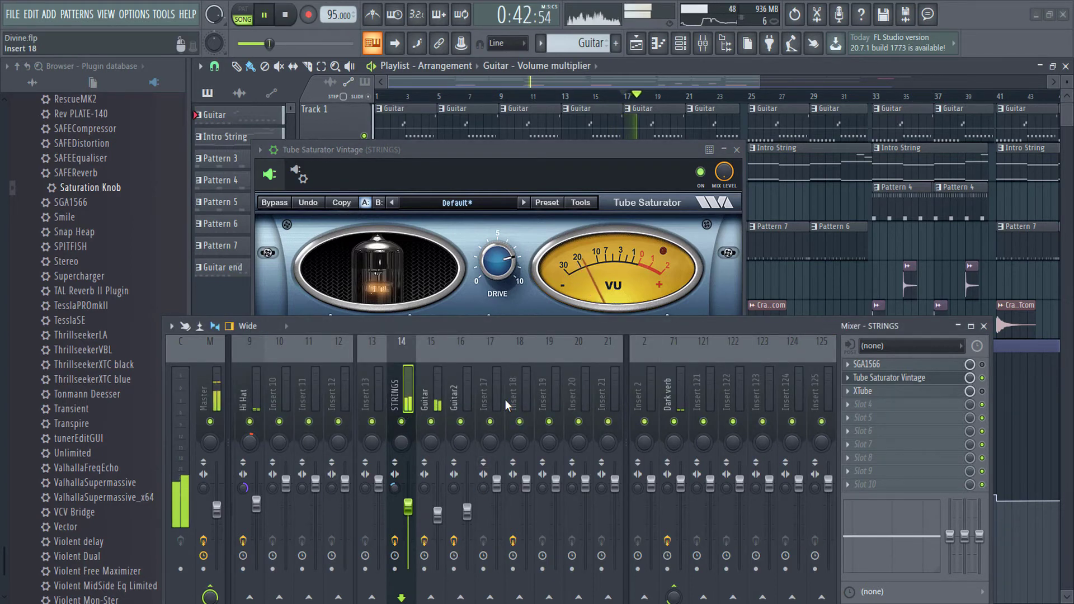
left_click(524, 188)
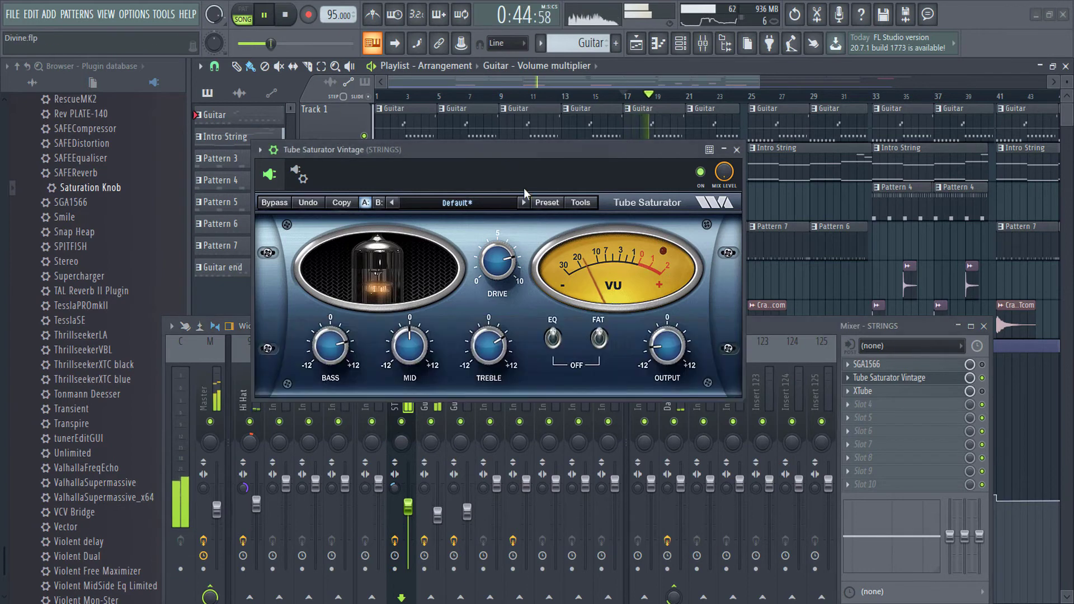
left_click_drag(667, 345, 671, 362)
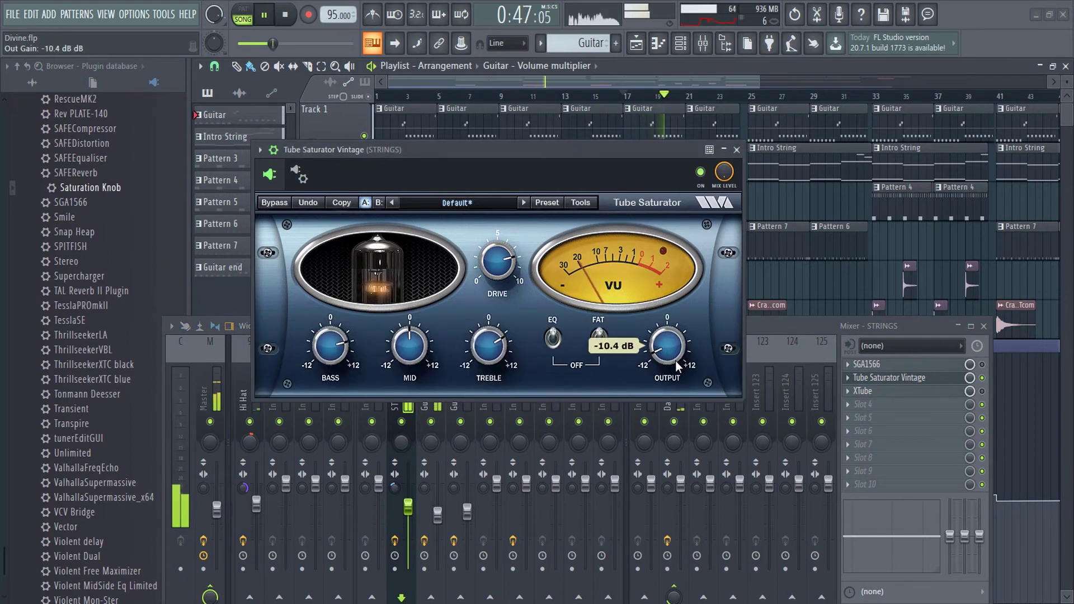
Compare the mix with Tube Saturator Vintage bypassed and enabled, and reduce the Bass to 3.0 dB and Drive to 7.4.
left_click(982, 393)
left_click(982, 377)
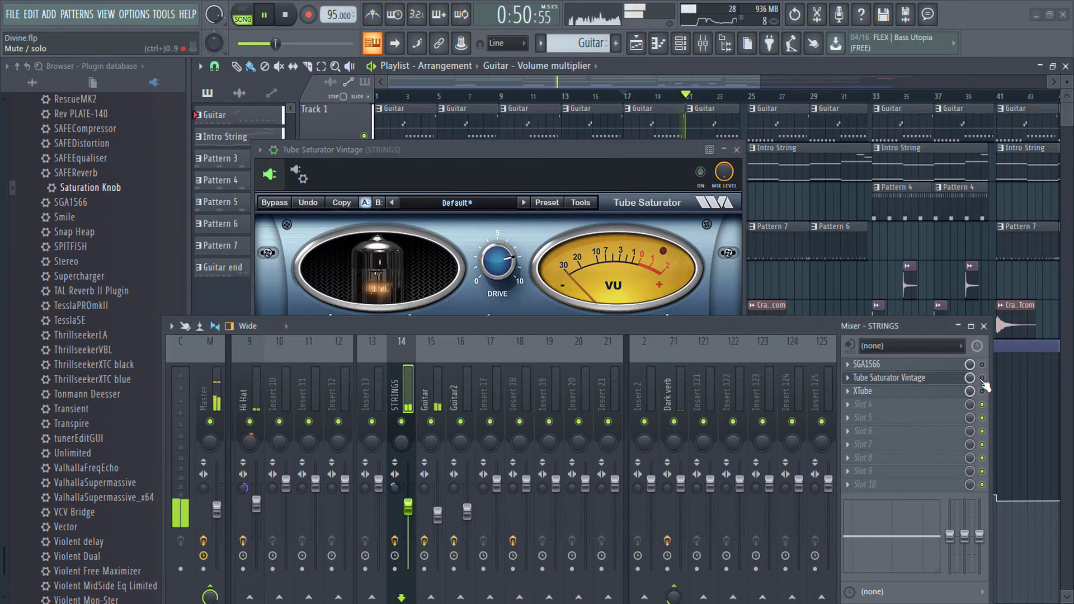
left_click(385, 224)
left_click_drag(330, 345, 330, 339)
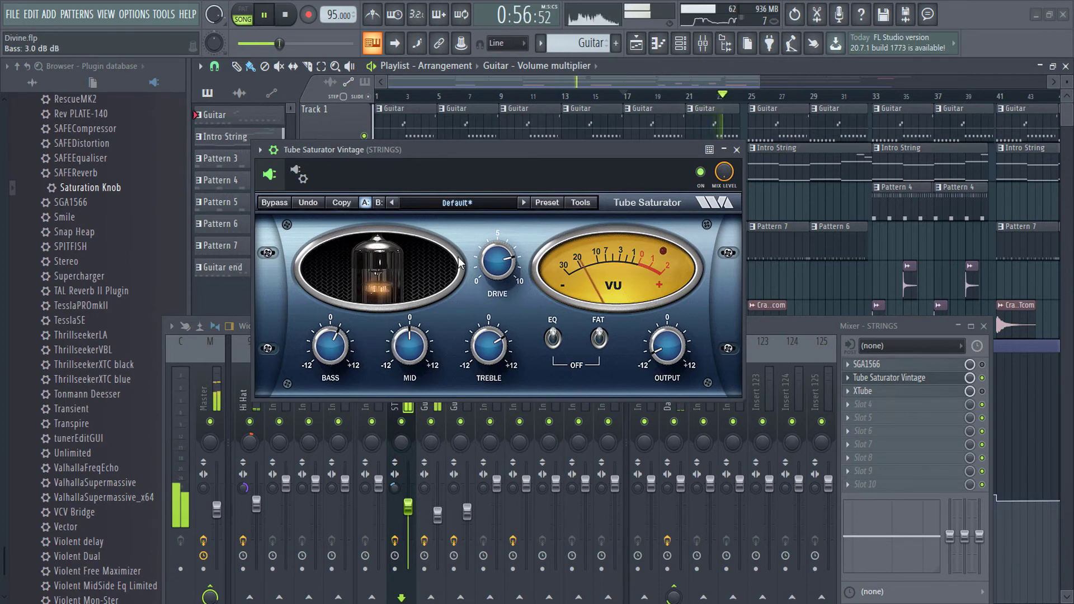
left_click_drag(499, 268, 501, 273)
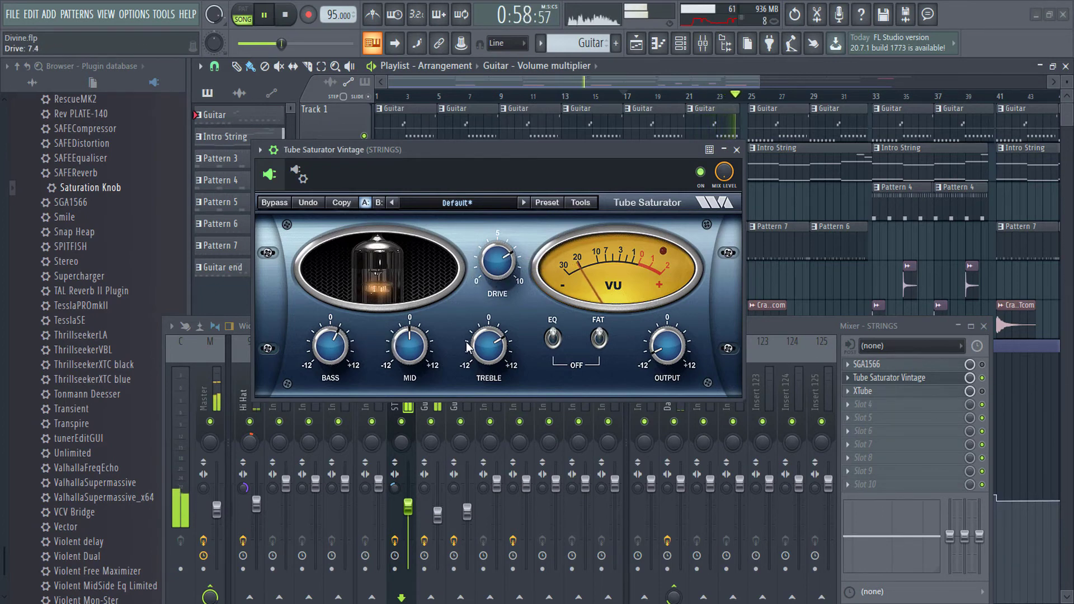
Try the FAT switch, raise the Output, and check the full mix with Tube Saturator Vintage off and on.
left_click(598, 339)
left_click_drag(657, 345, 657, 361)
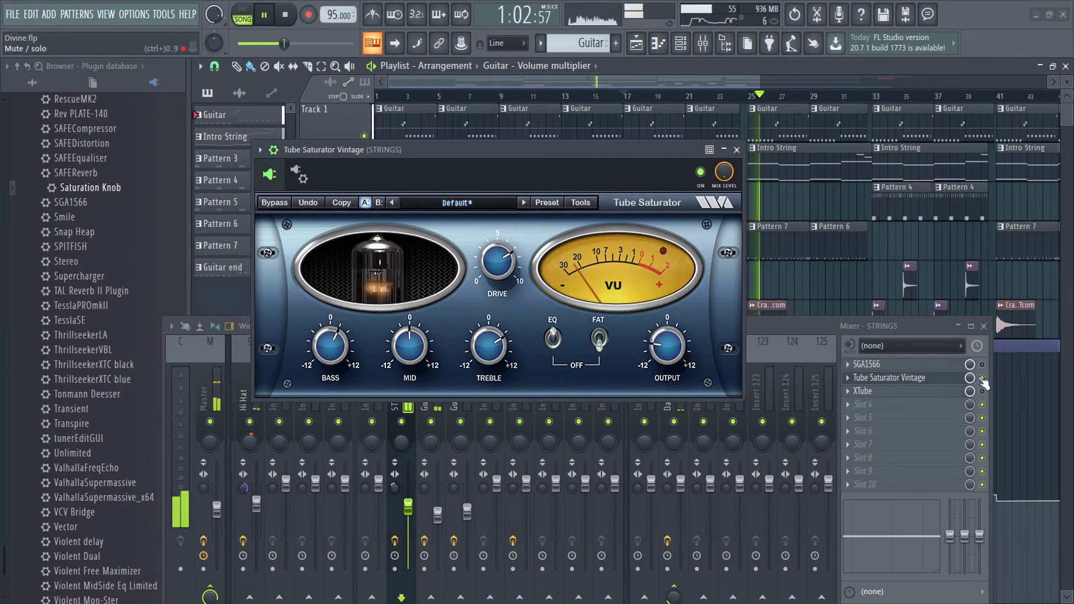
left_click(980, 379)
Stop playback, close Tube Saturator Vintage, and switch the STRINGS track over to XTube, opening and repositioning its window.
key("space")
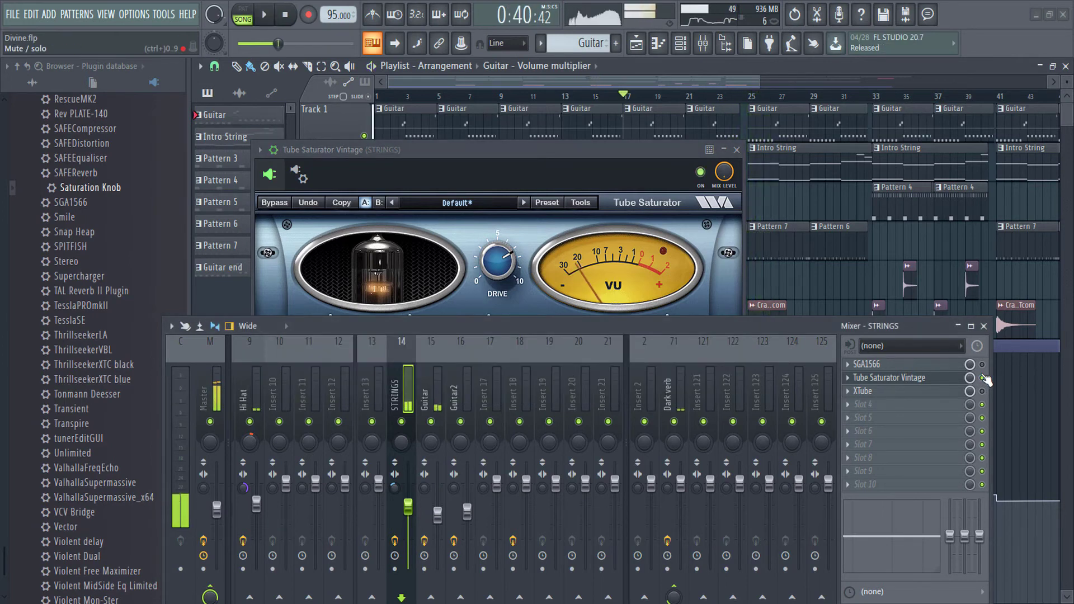
key("Escape")
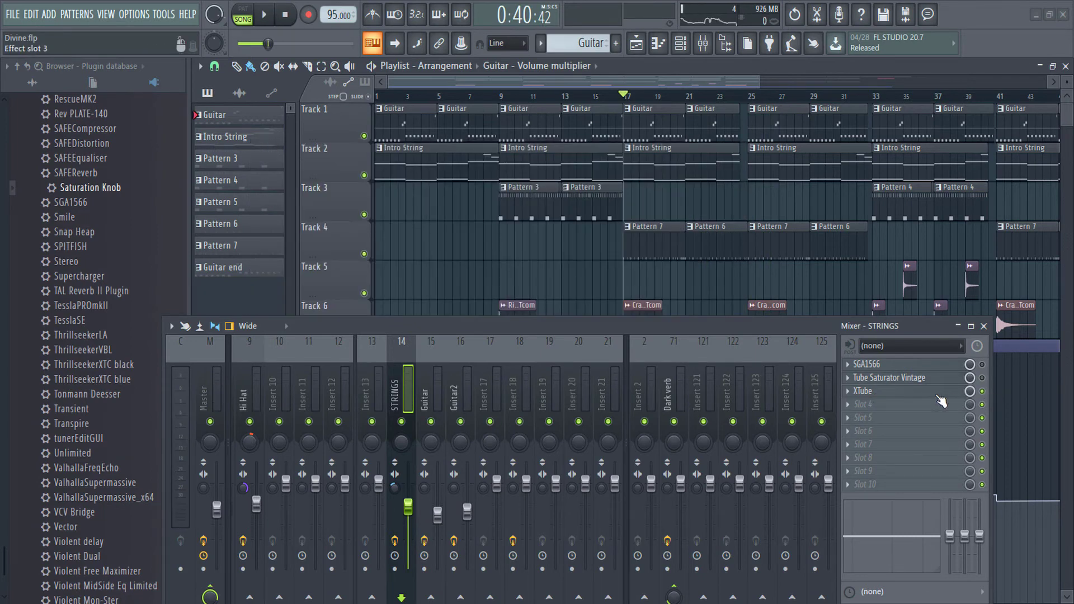
left_click(895, 391)
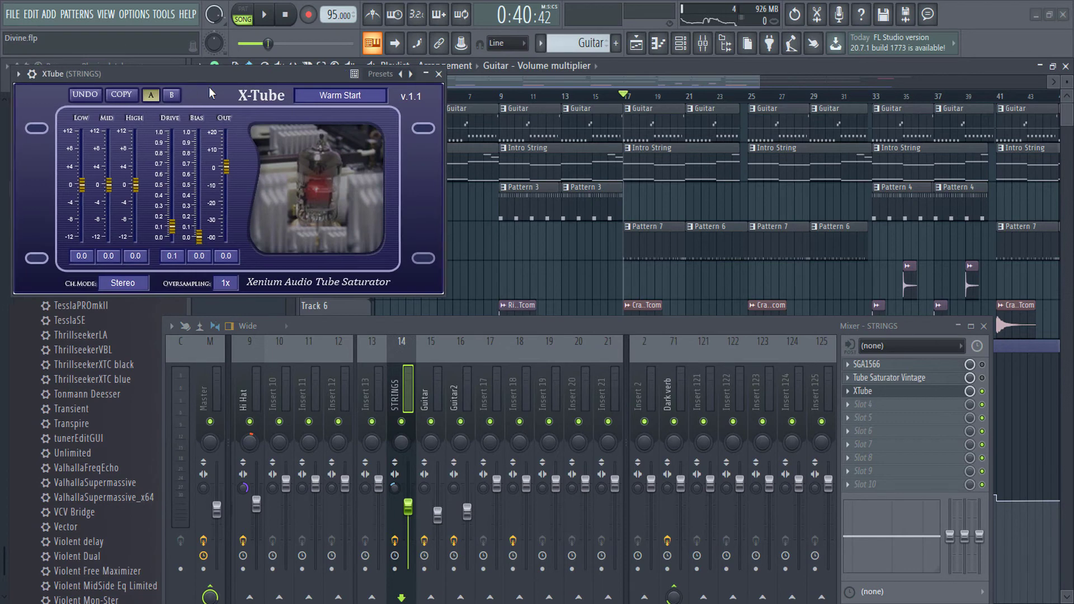
left_click_drag(176, 75, 515, 179)
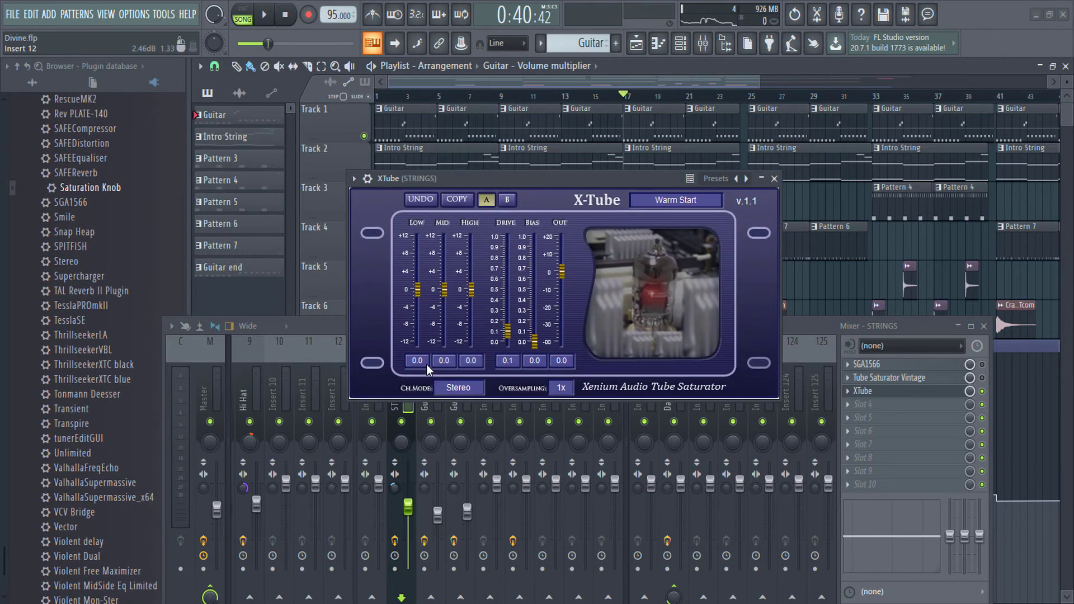
Play the STRINGS track soloed, comparing XTube's Warm Start preset bypassed and enabled, and stop playback.
key("space")
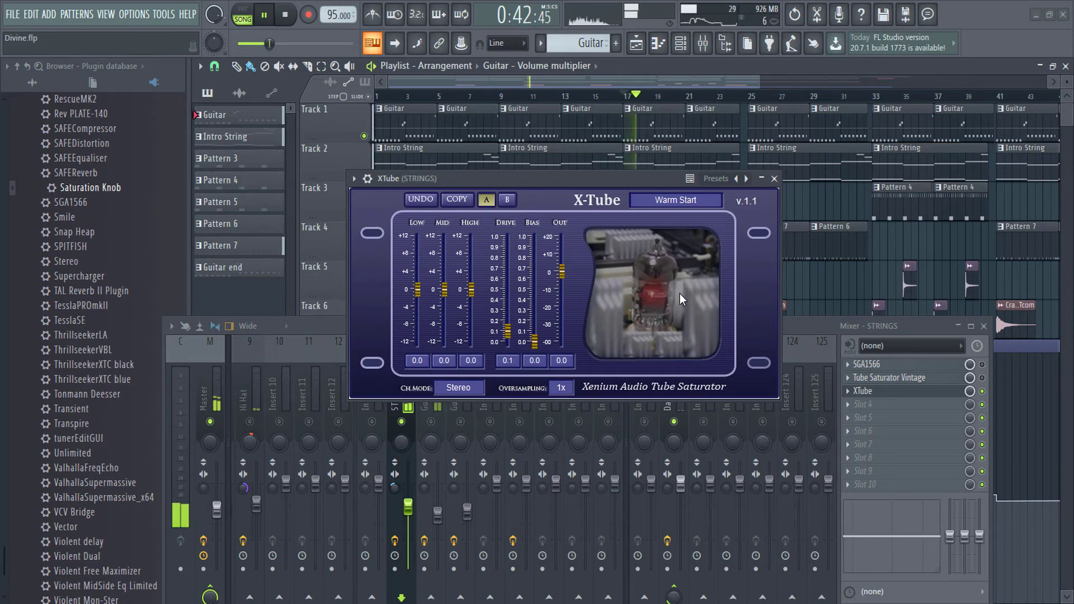
left_click(983, 402)
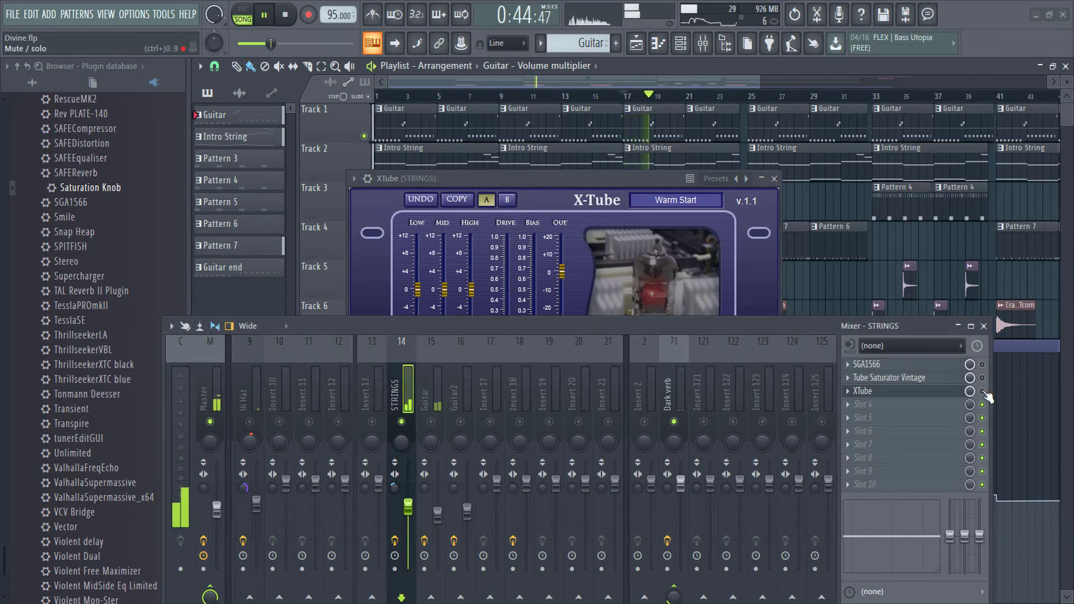
left_click(629, 180)
key("space")
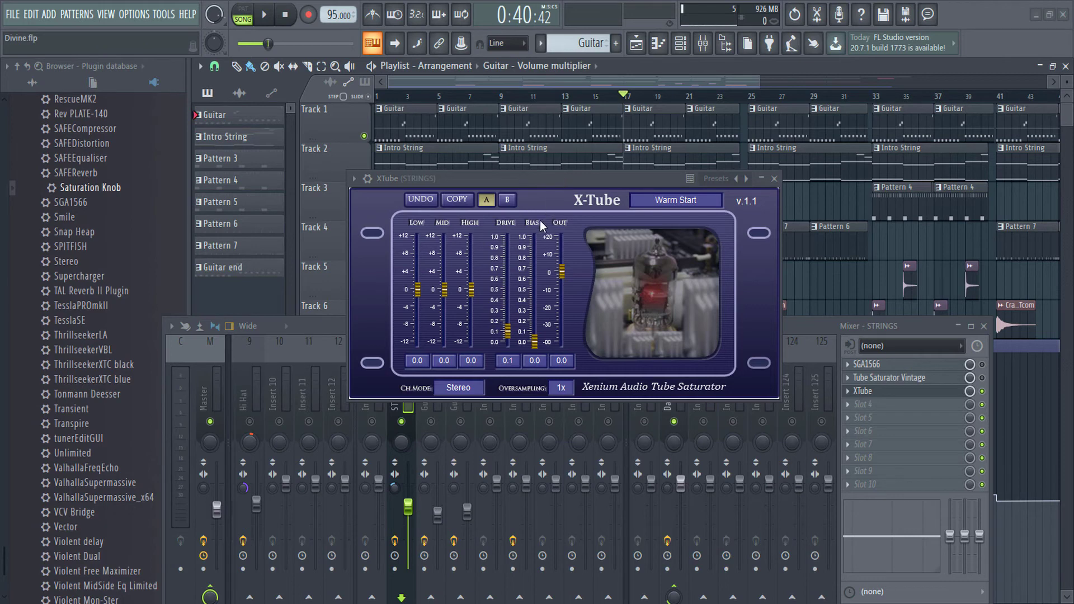
During playback, set XTube's Drive to 0.6 and boost High to 6.6, Mid to 5.0 and Low to 7.1.
key("space")
left_click_drag(505, 336, 516, 278)
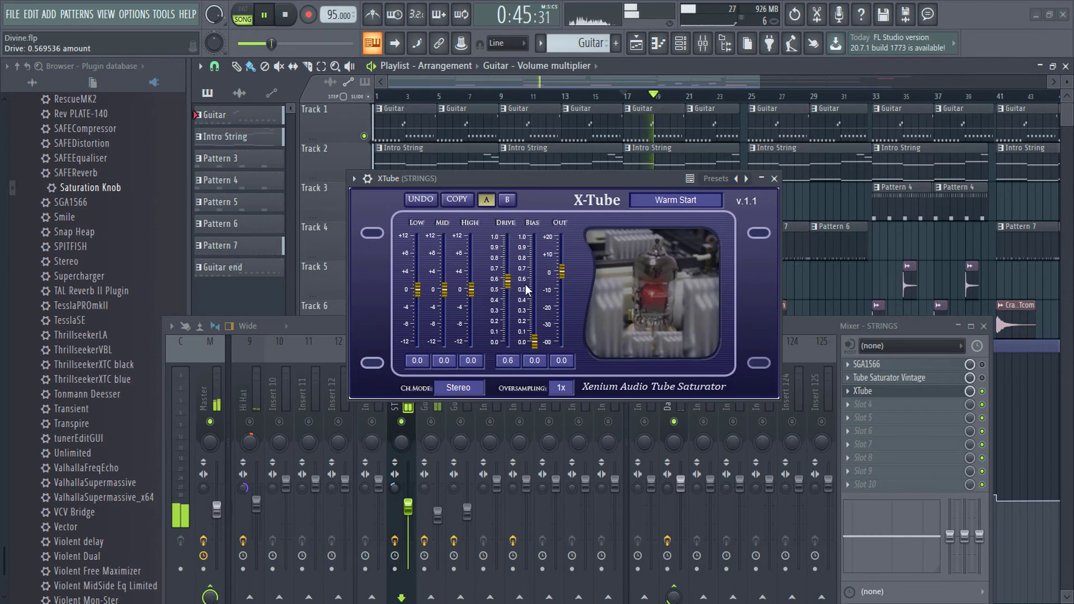
left_click_drag(472, 289, 476, 251)
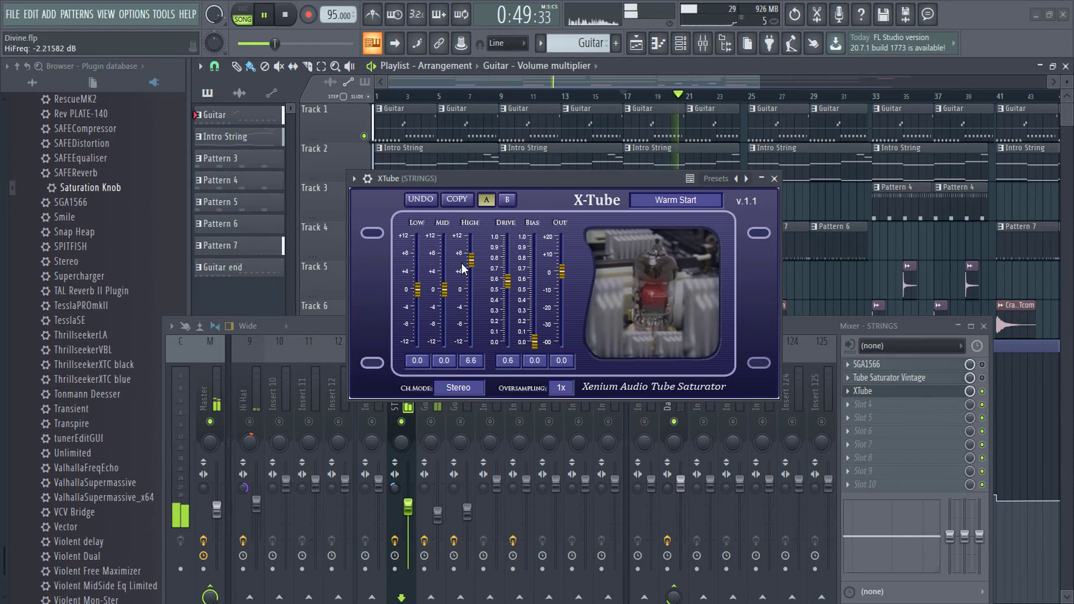
mouse_move(444, 290)
left_mouse_down()
mouse_move(444, 268)
mouse_move(419, 274)
mouse_move(419, 257)
left_mouse_up()
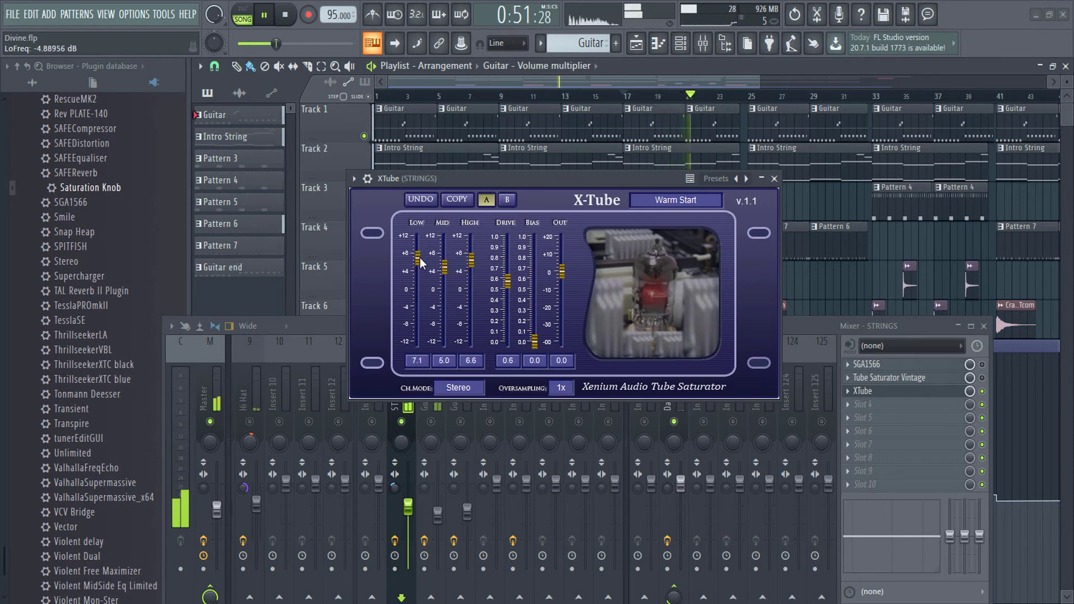
Compare the soloed strings with the adjusted XTube off and on, stop playback, and return to the XTube window.
left_click(984, 395)
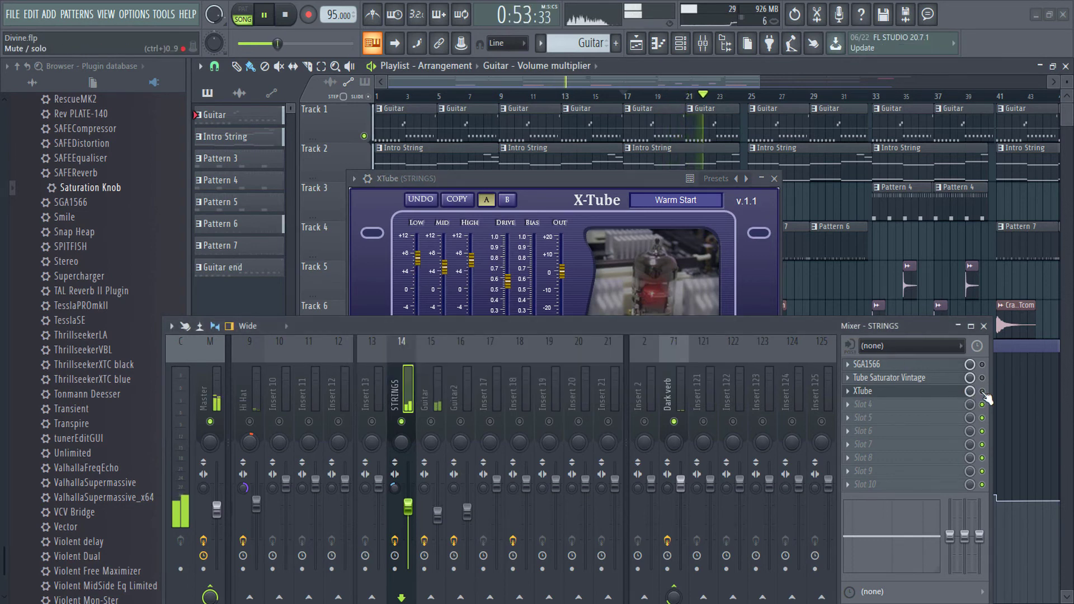
key("space")
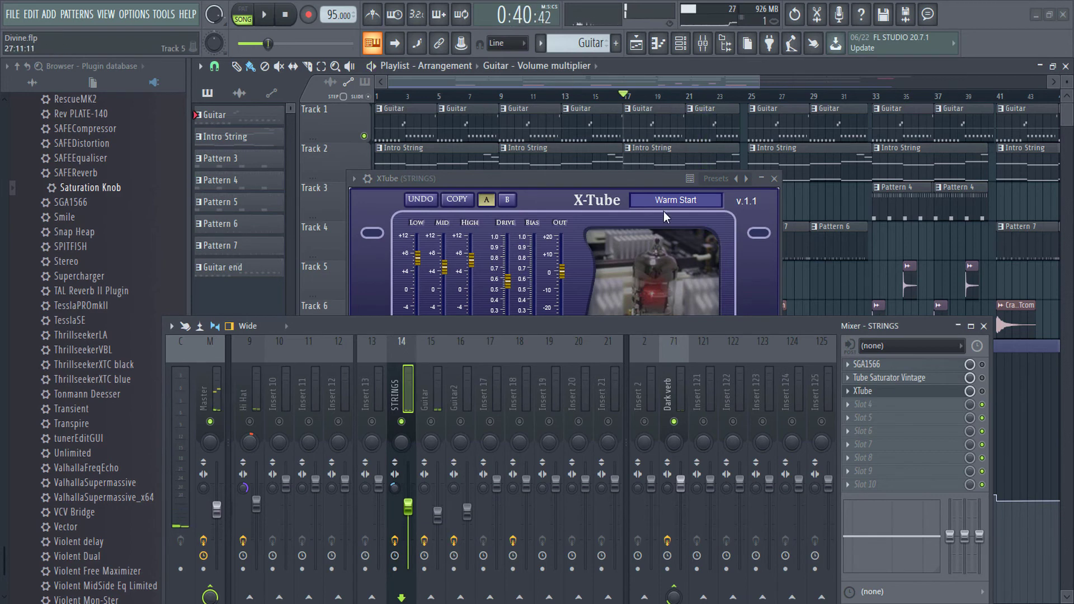
left_click(645, 178)
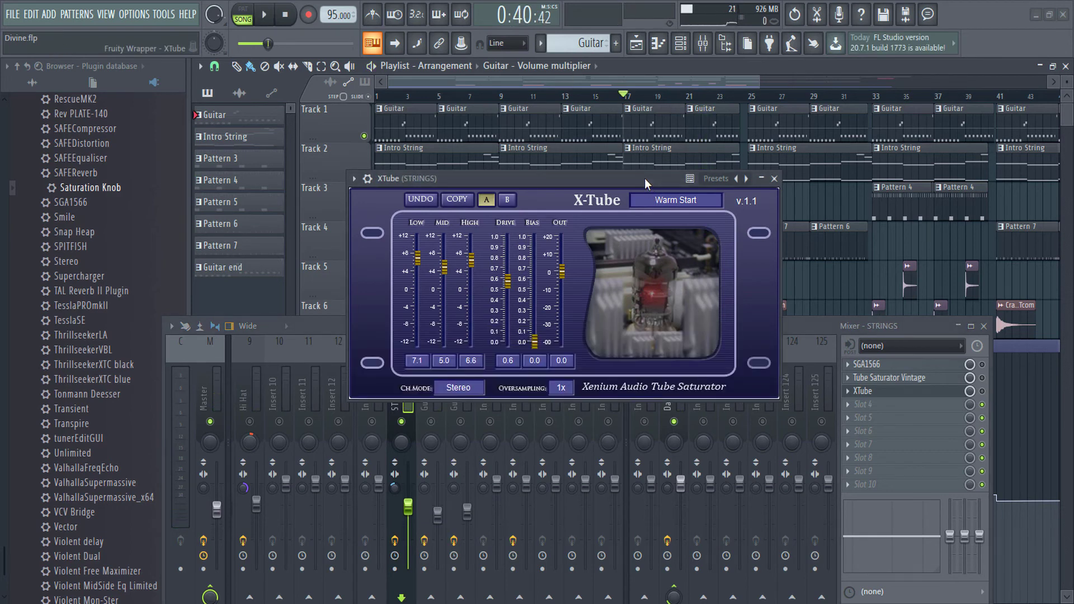
Set XTube's Oversampling to 16x and shift the plugin window aside.
left_click(560, 390)
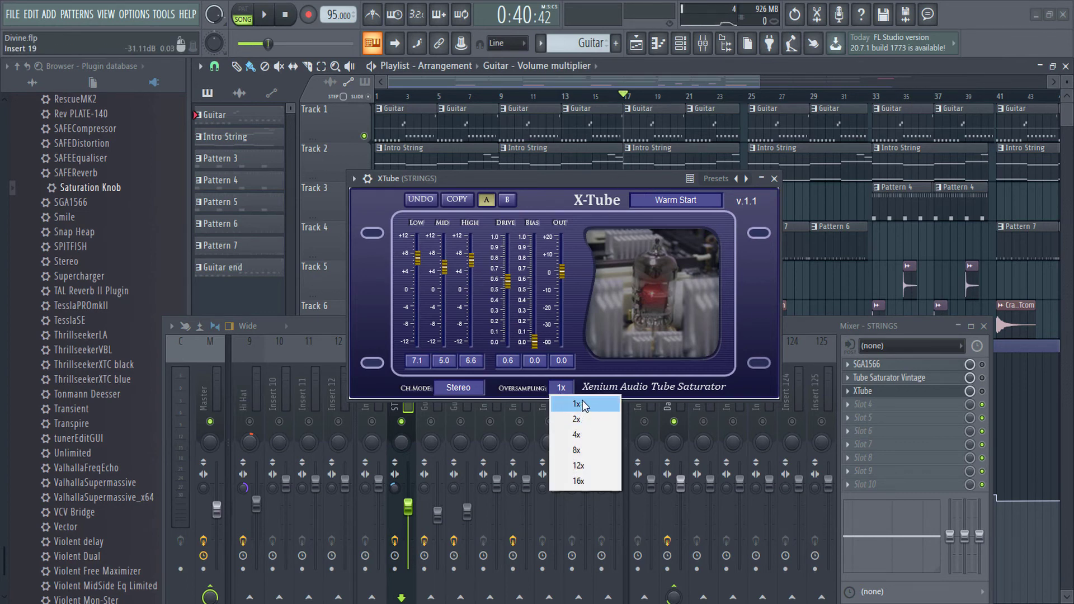
left_click(558, 390)
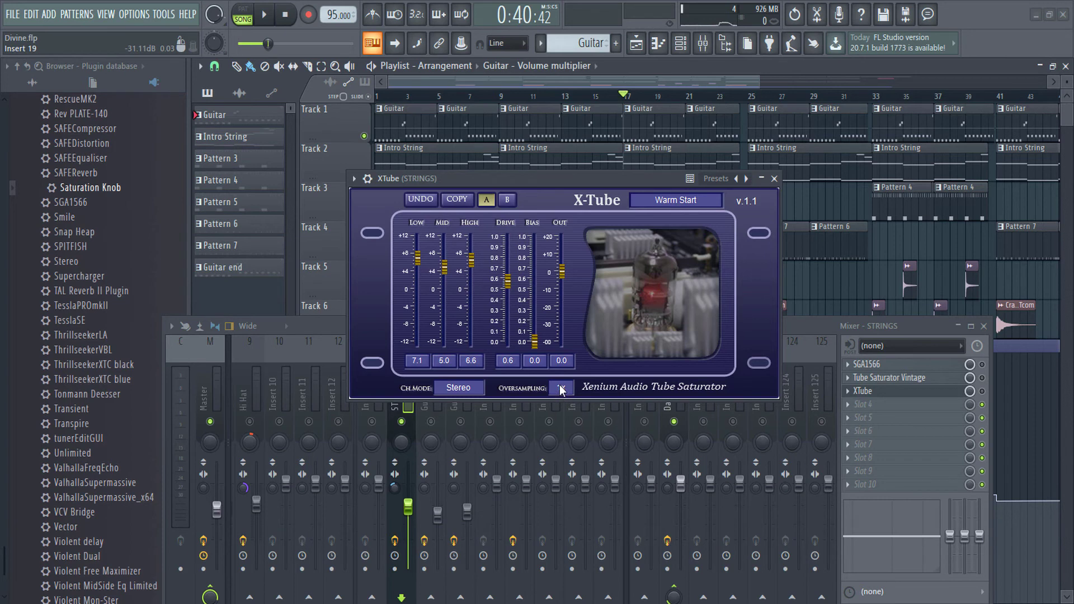
left_click(556, 392)
left_click(593, 482)
left_click_drag(554, 182, 594, 179)
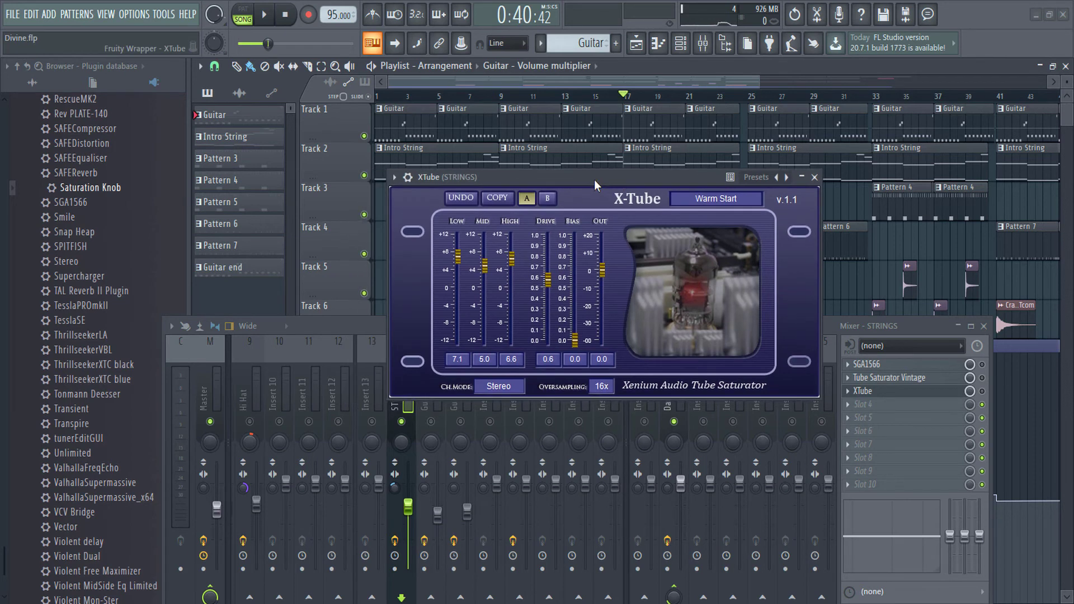
Audition the strings at 16x oversampling, return XTube's Oversampling to 1x, and stop playback.
key("space")
left_click(601, 386)
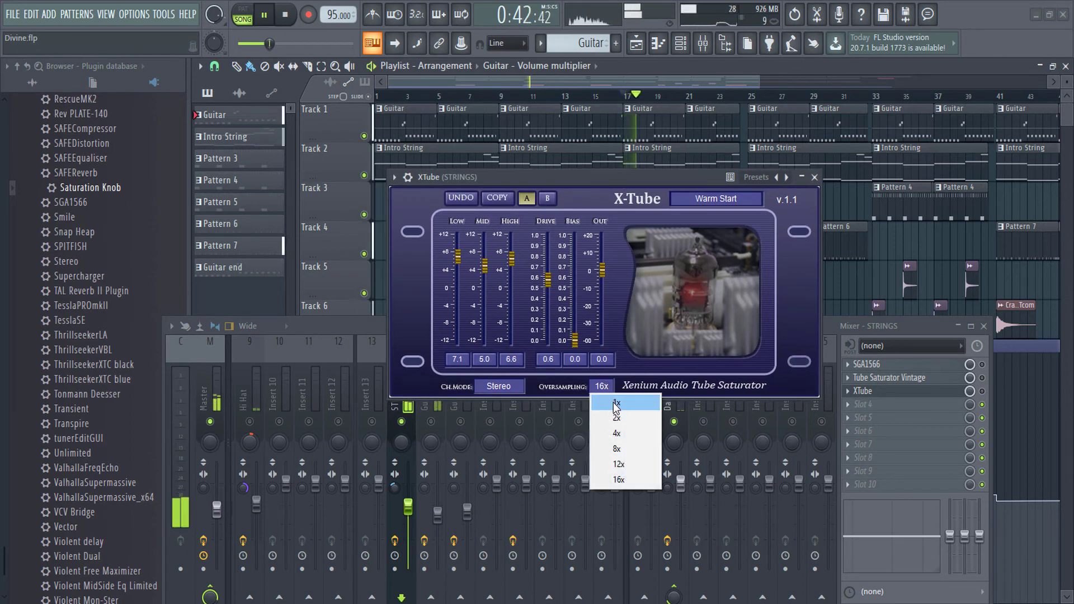
left_click(603, 402)
key("space")
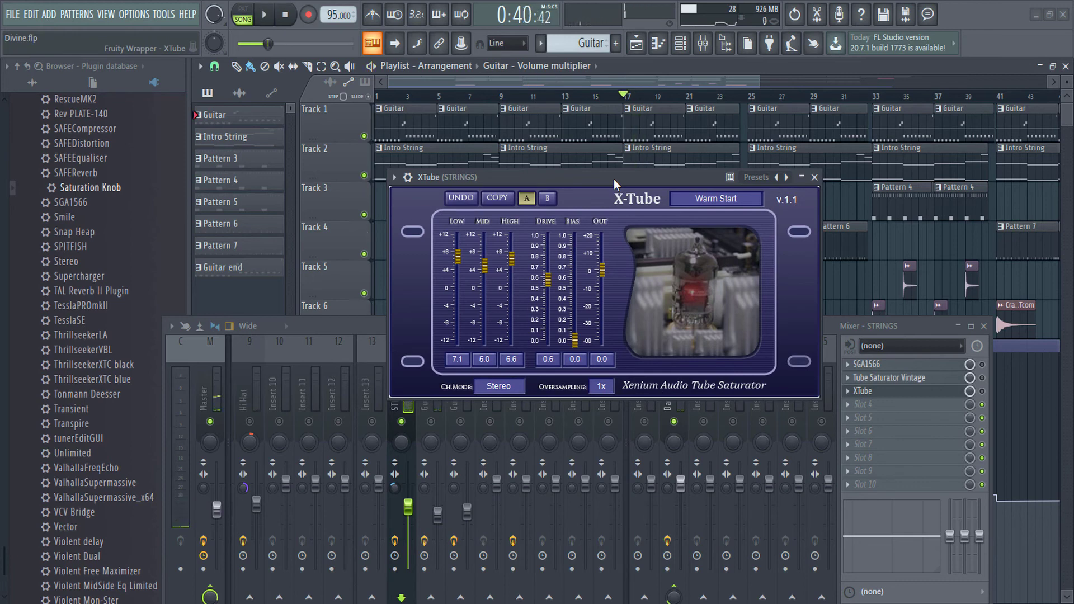
left_click(601, 387)
Reposition the XTube window, unsolo the STRINGS track, and play the full mix.
left_click_drag(609, 178, 530, 189)
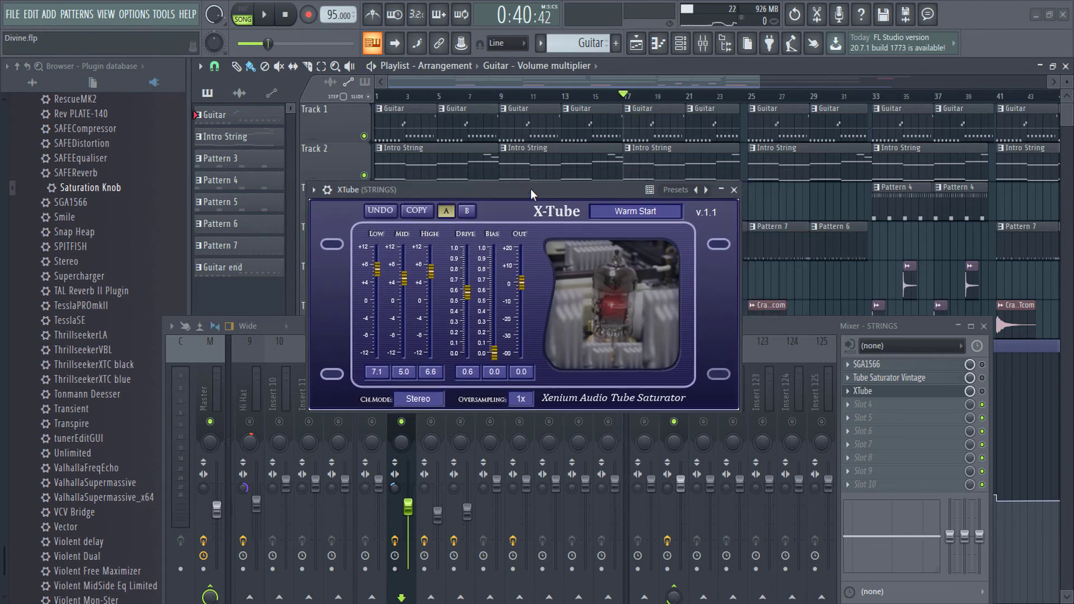
left_click(401, 428)
key("space")
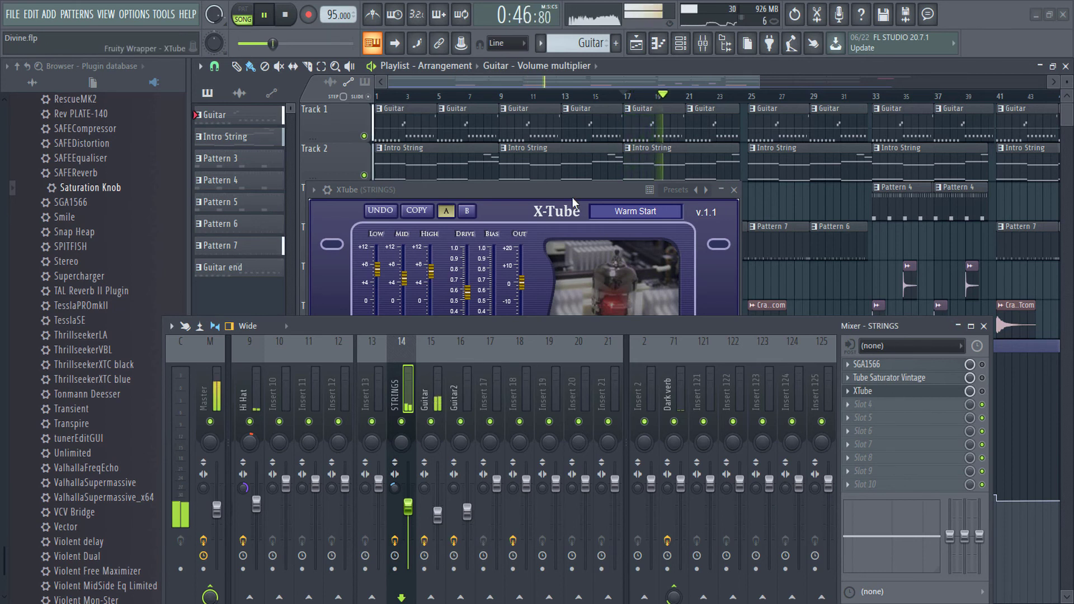
Play the full mix from bar 33, compare XTube enabled and bypassed on the STRINGS track, then stop playback and close the plugin window.
left_click(875, 96)
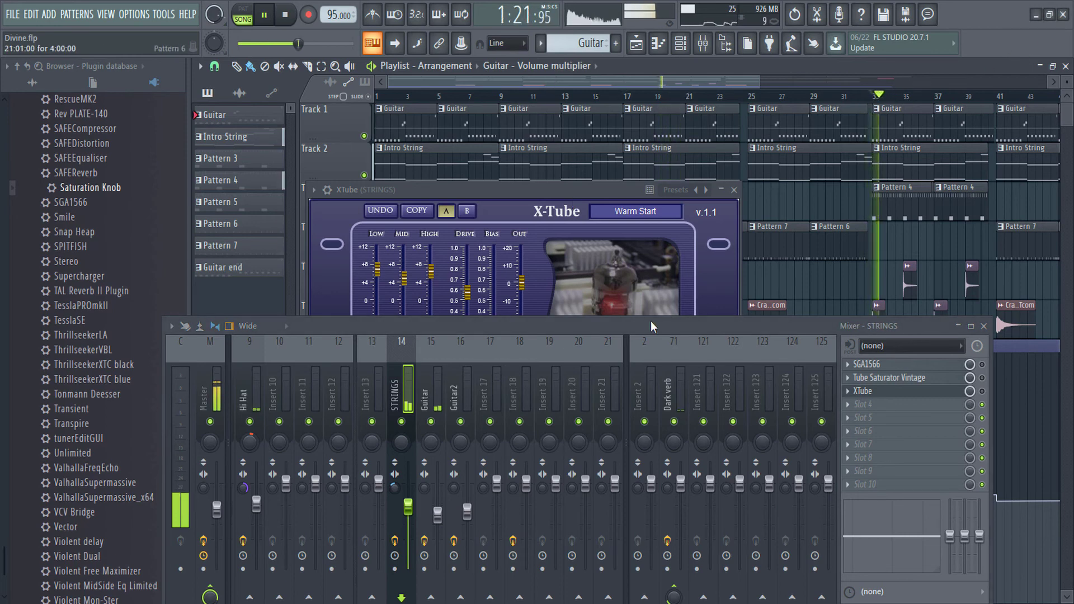
left_click(982, 391)
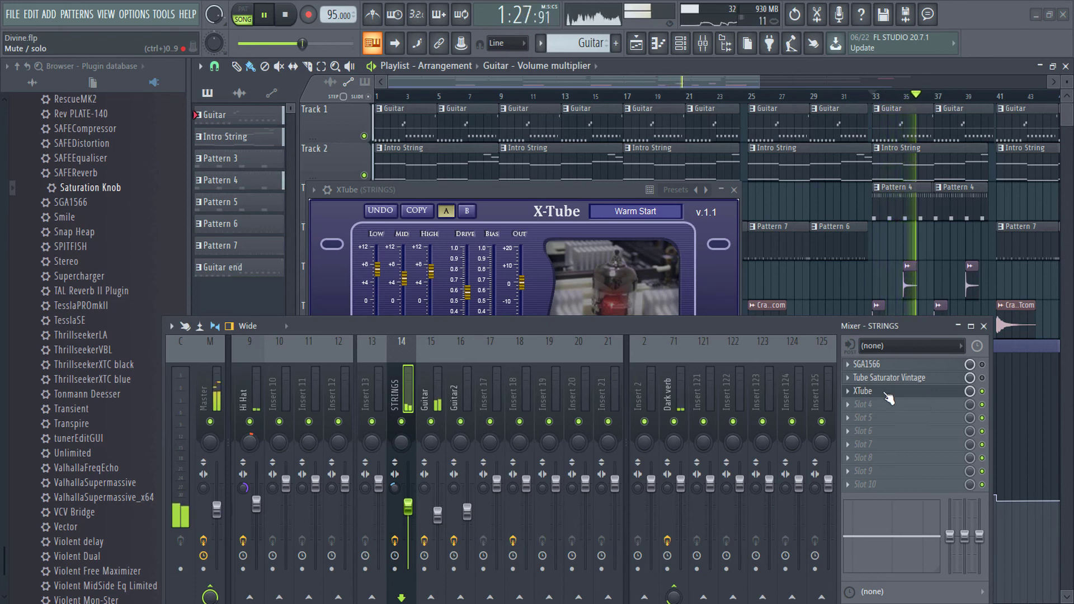
left_click(577, 191)
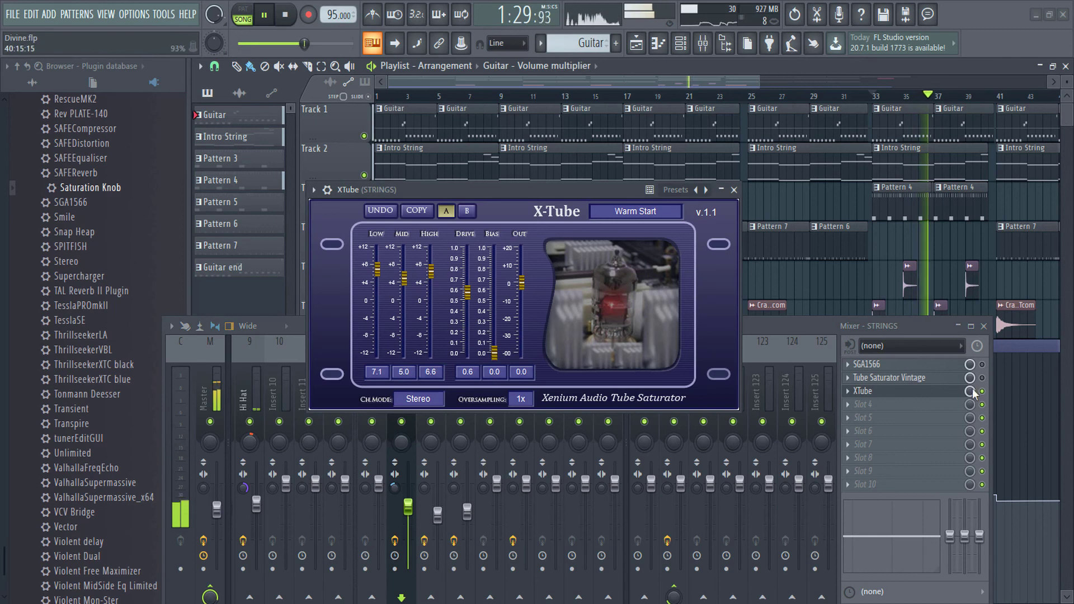
left_click(988, 398)
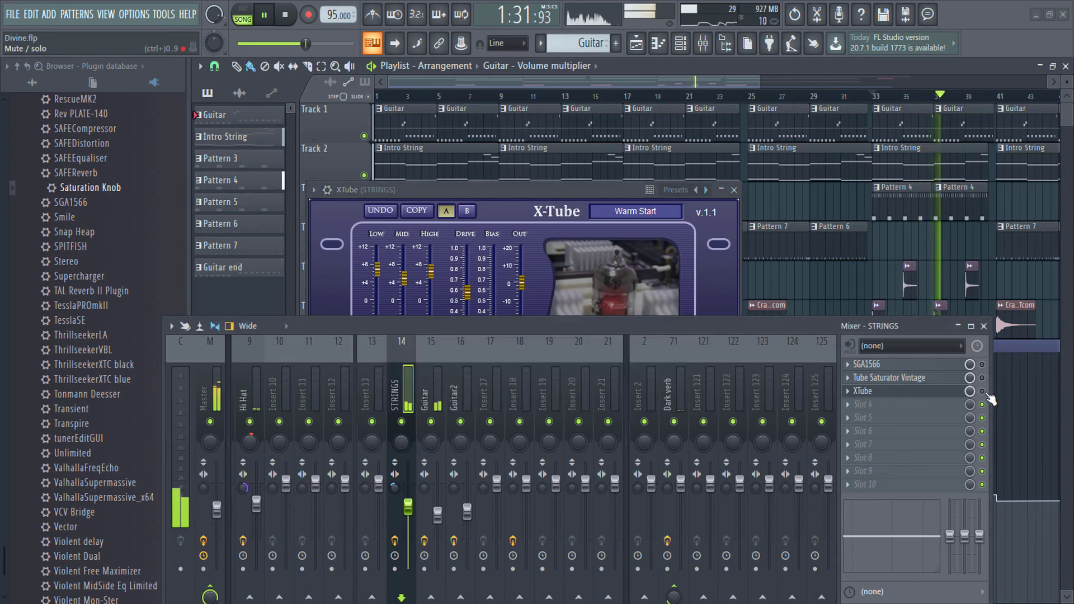
left_click(589, 197)
key("space")
key("Escape")
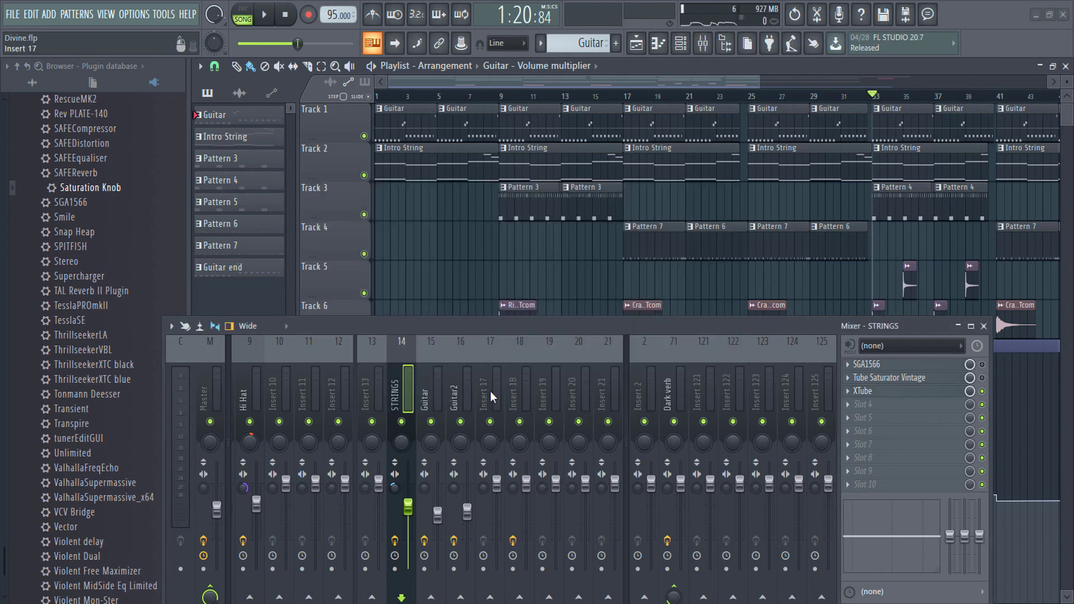
Select the Insert 18 mixer track, view its IVGI2, TesslaPROmkII and Saturation Knob plugins, and close their windows.
left_click(525, 391)
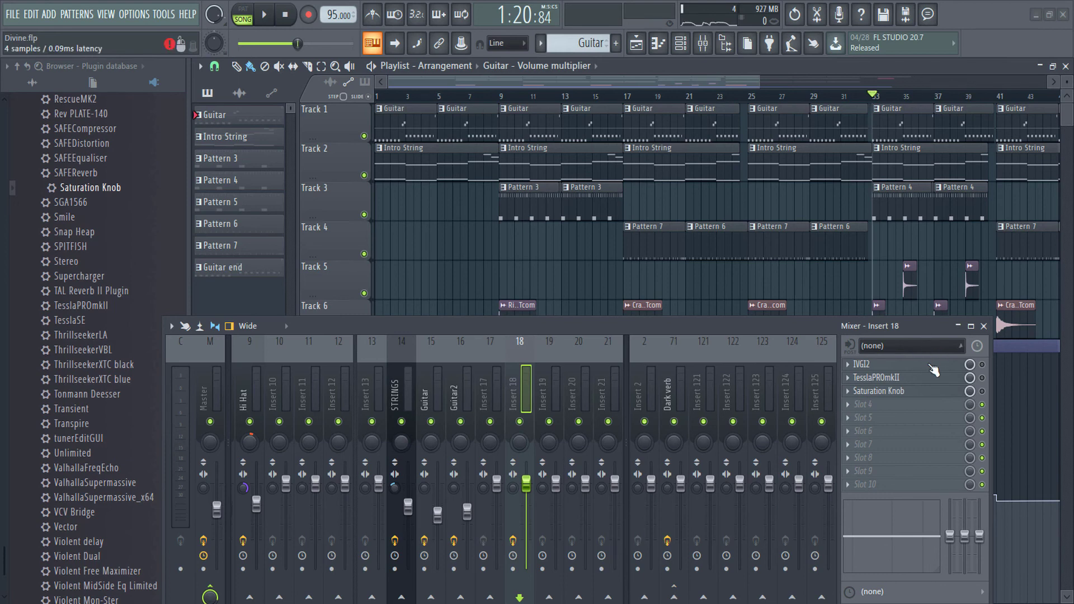
left_click(864, 364)
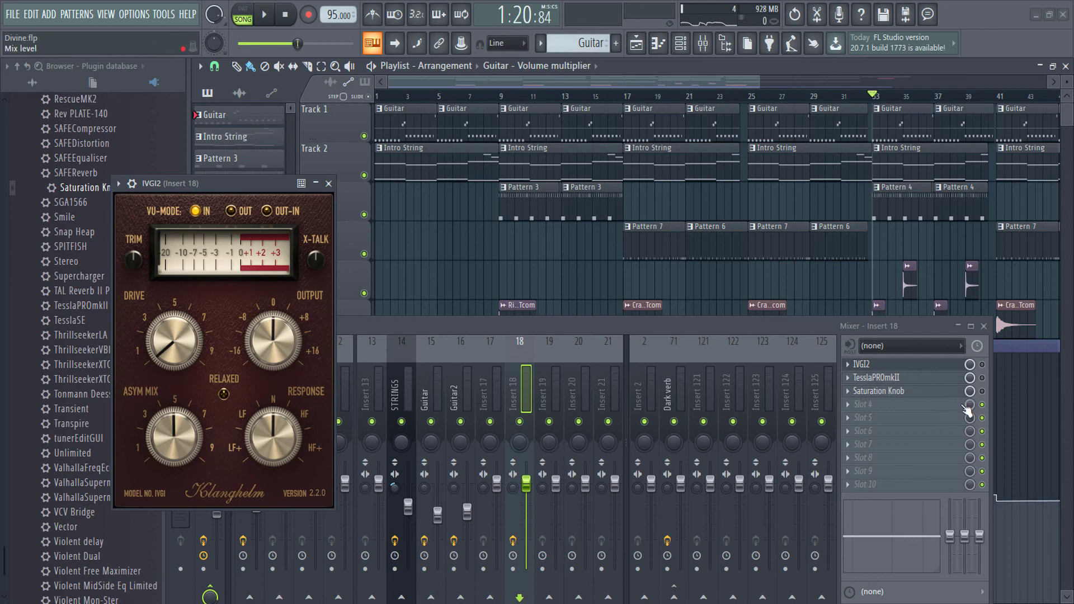
left_click(917, 378)
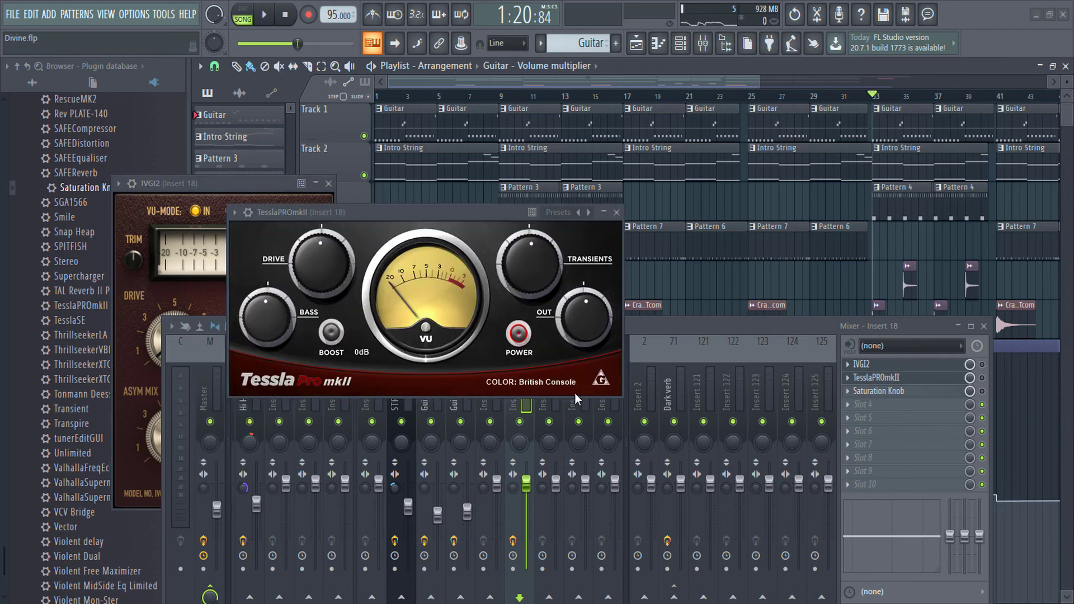
left_click(913, 401)
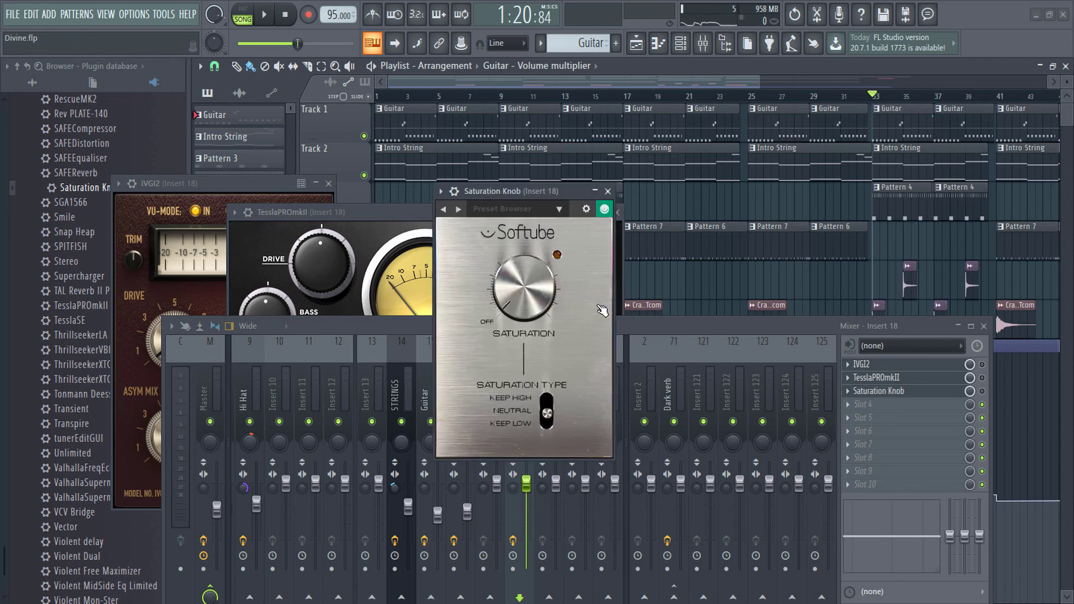
left_click(607, 191)
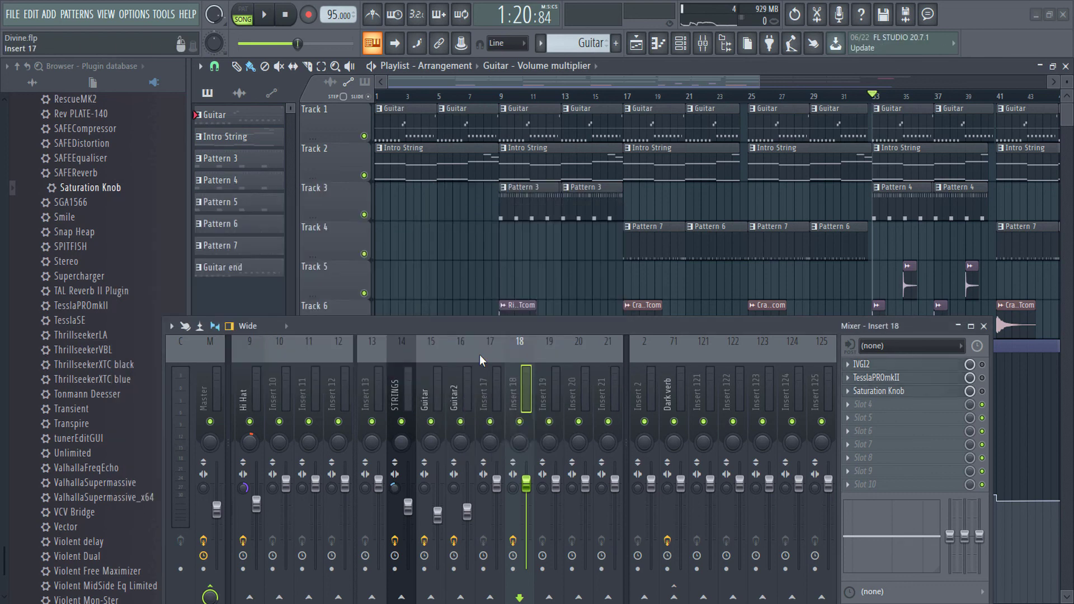